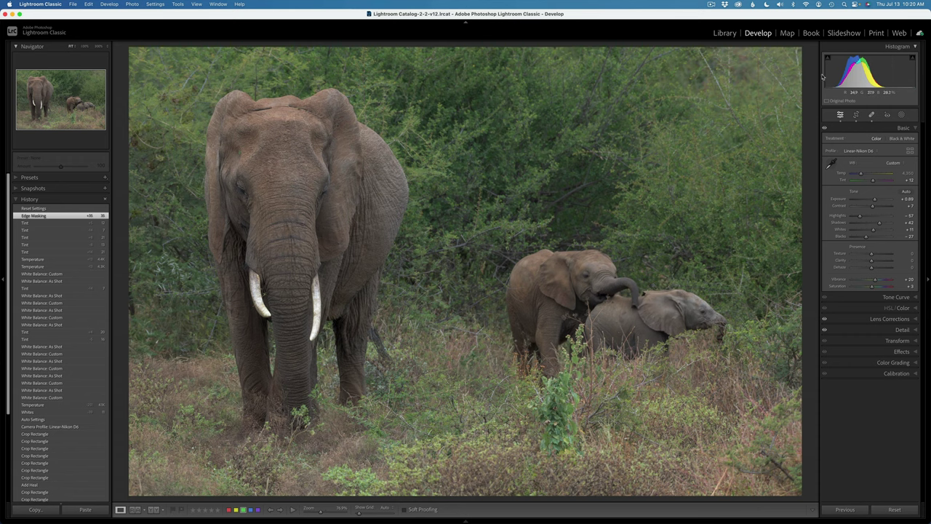
Review the photo's existing crop, lens correction and detail sharpening settings.
left_click(856, 115)
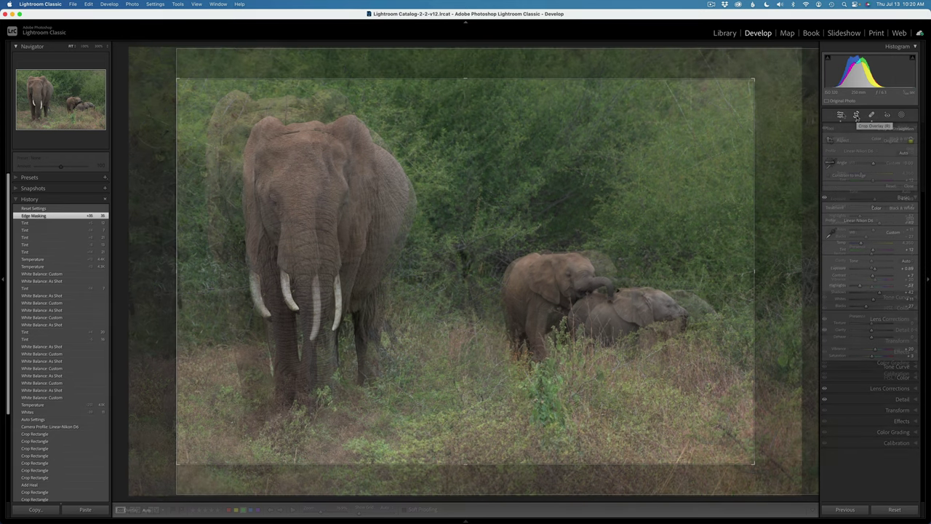
left_click(856, 115)
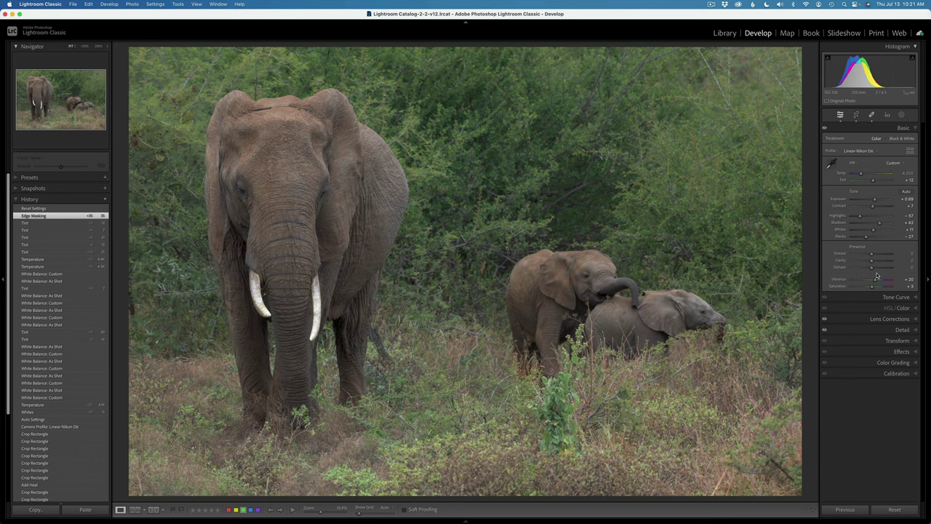
left_click(900, 319)
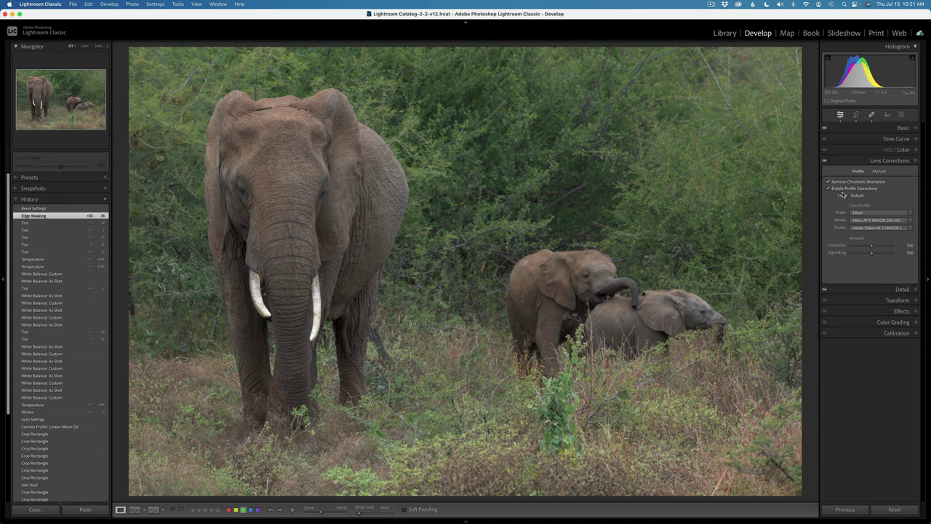
left_click(862, 161)
left_click(865, 172)
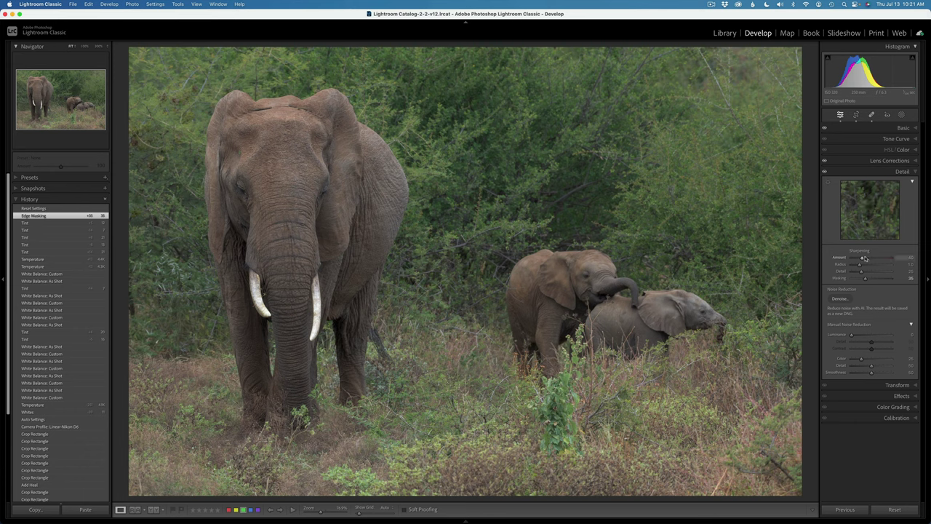
left_click(868, 172)
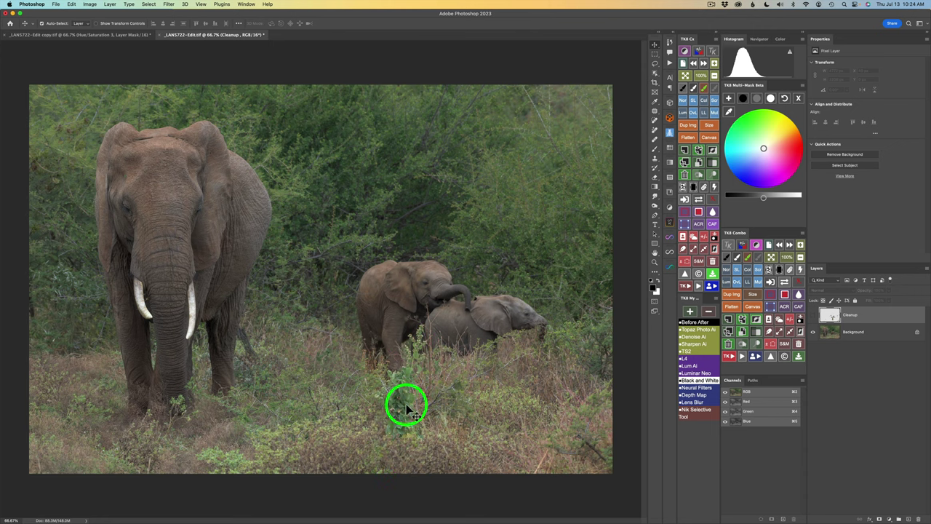
Turn on the Cleanup layer, merge it down into the Background layer, and unlock the merged layer.
left_click(814, 317)
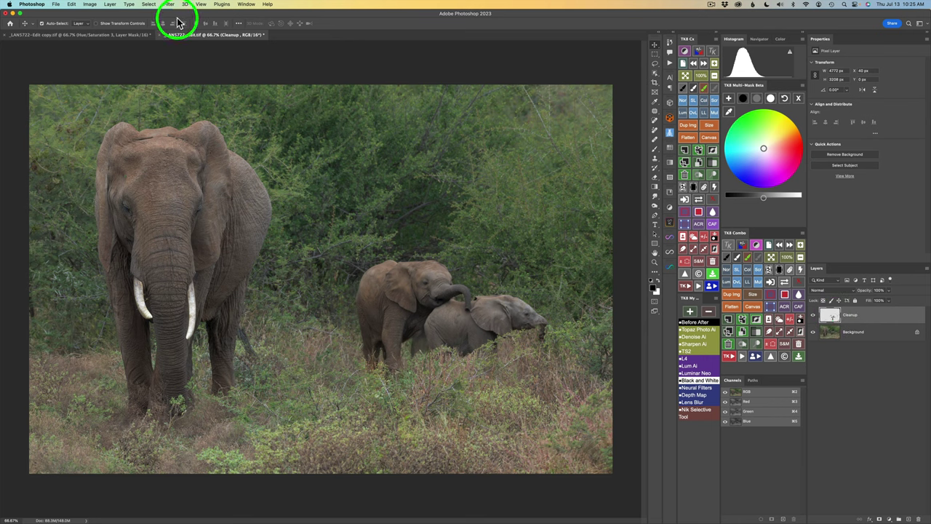
left_click(652, 130)
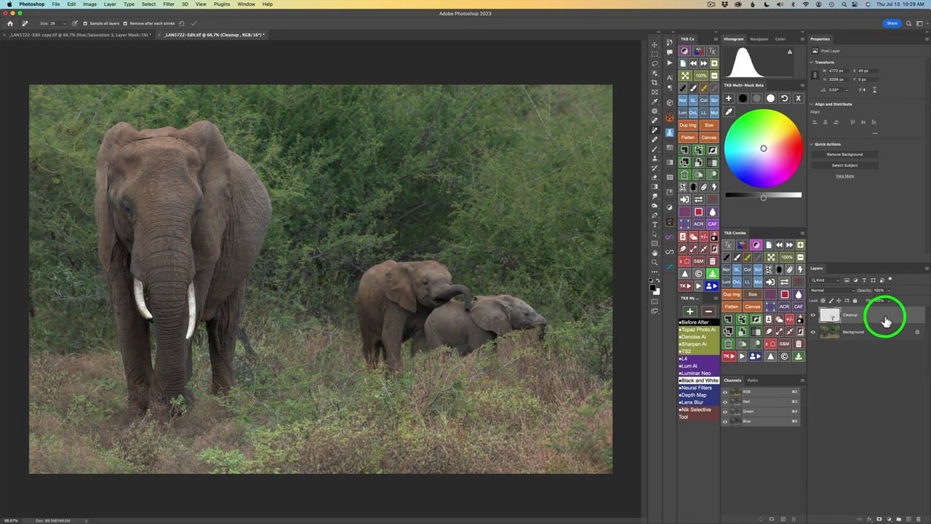
right_click(882, 315)
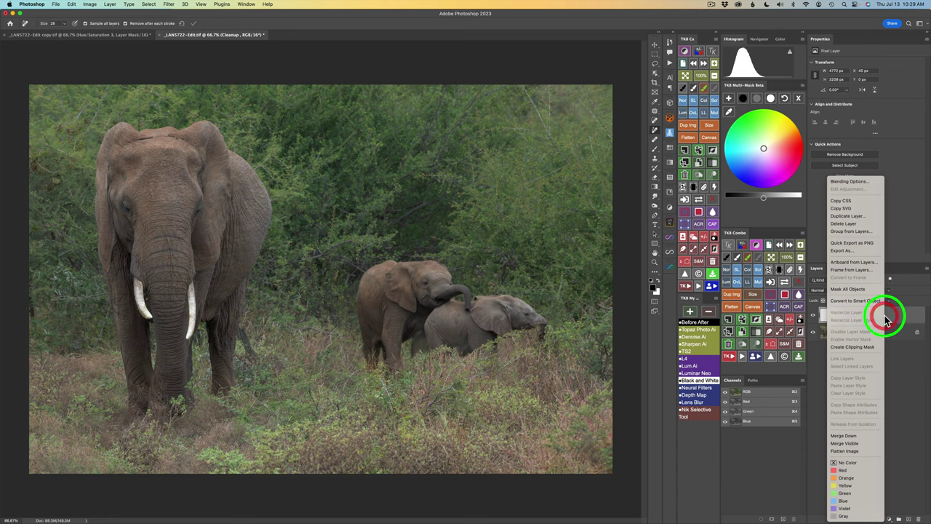
left_click(847, 436)
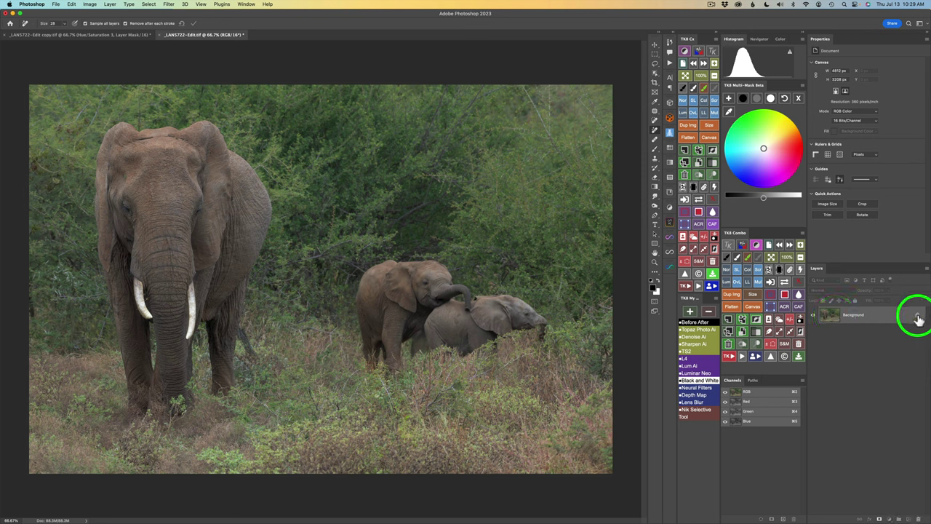
left_click(917, 319)
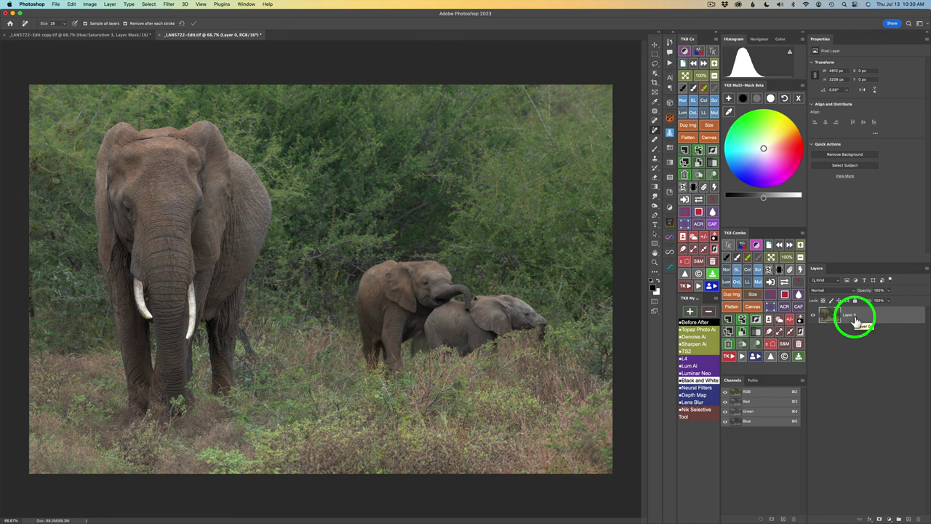
left_click_drag(855, 321, 864, 349)
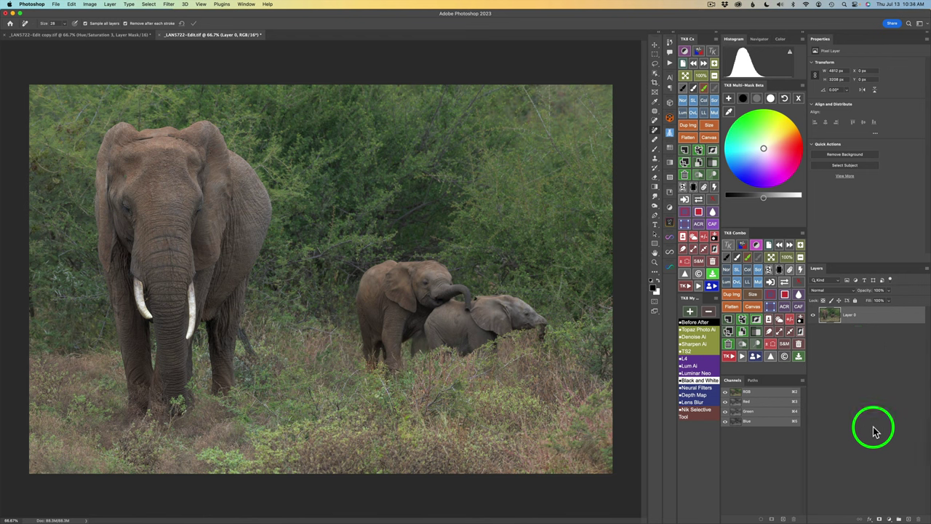
Examine the TK Before and After-Old action set and the available action-loading options.
left_click(669, 63)
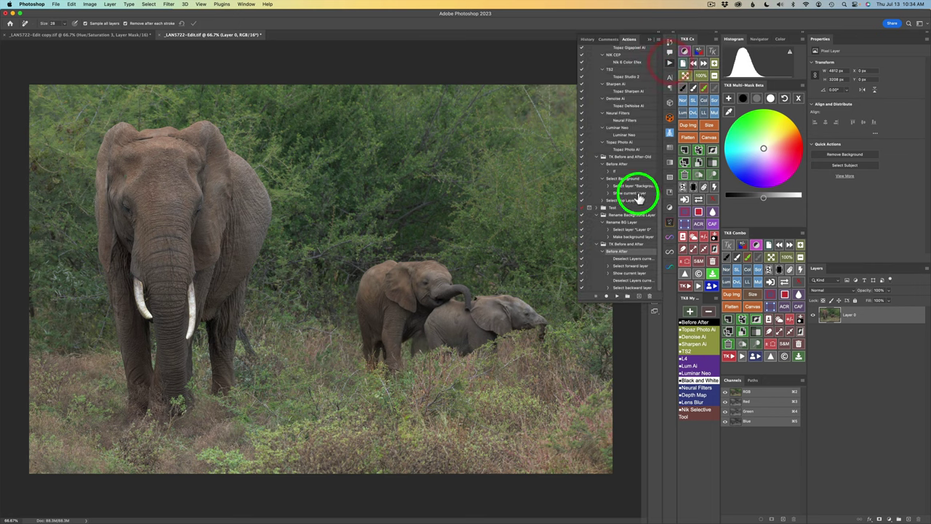
left_click(623, 157)
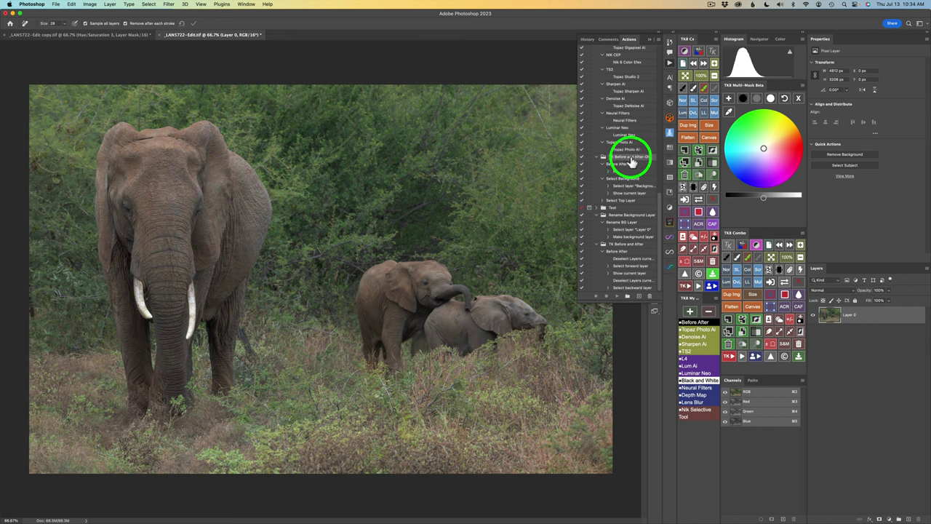
mouse_move(630, 162)
left_mouse_down()
mouse_move(616, 161)
mouse_move(637, 161)
left_mouse_up()
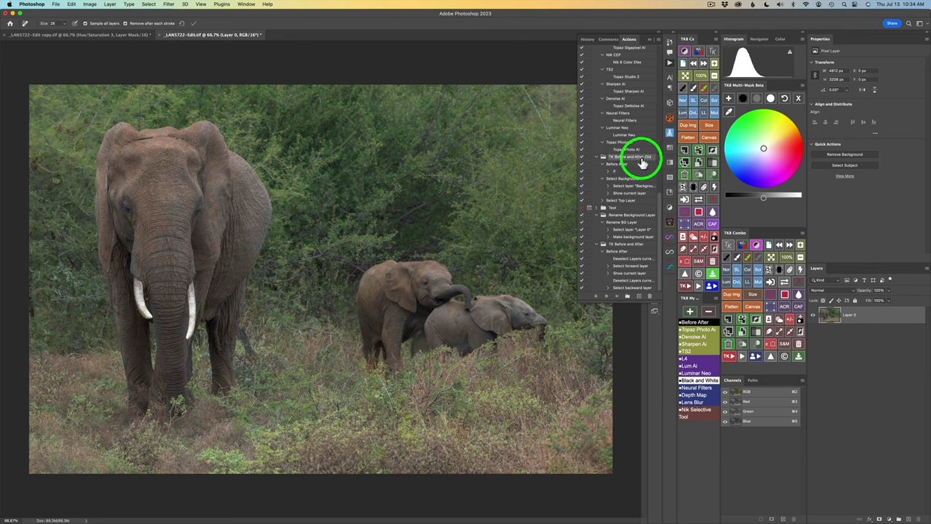
left_click(659, 41)
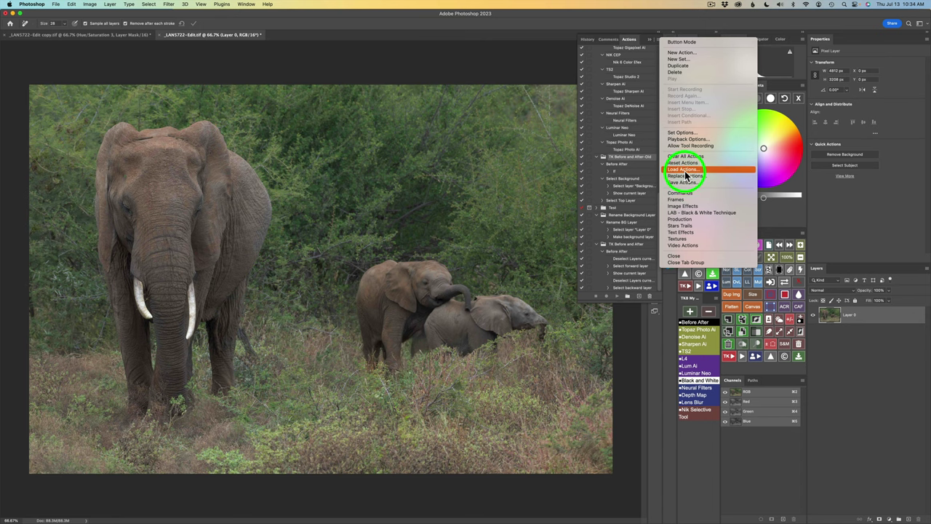
left_click(611, 22)
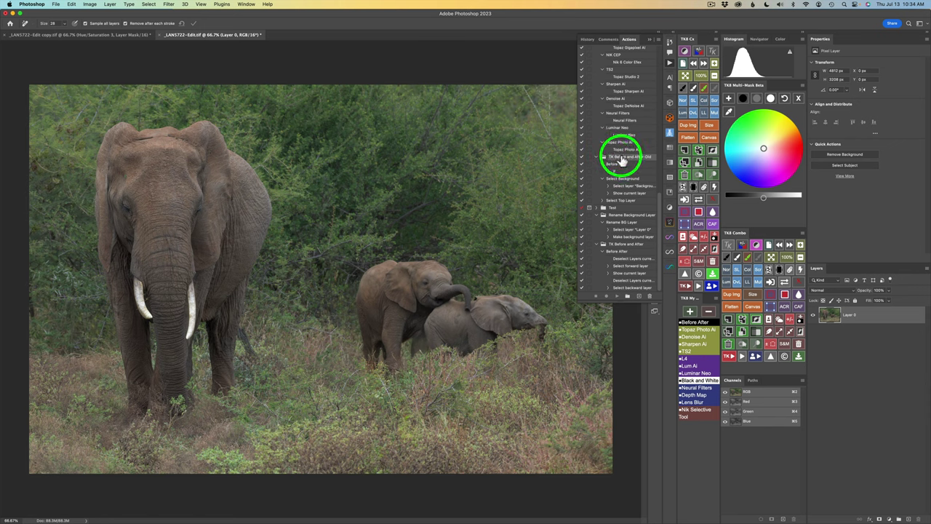
left_click(670, 63)
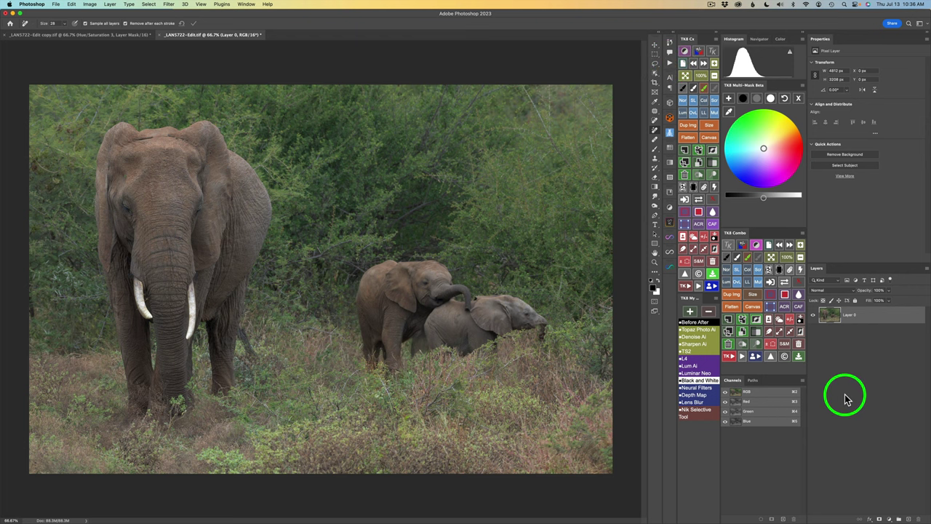
left_click_drag(849, 315, 853, 321)
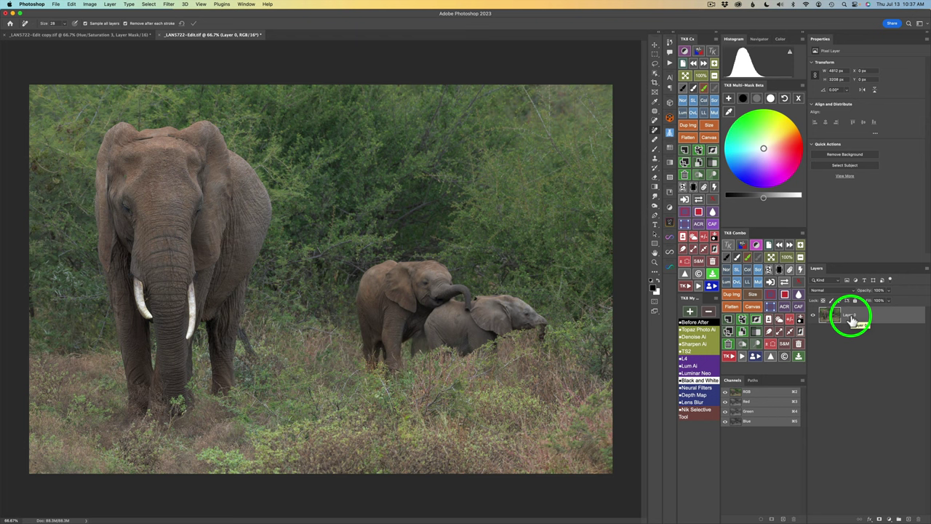
left_click_drag(853, 321, 852, 320)
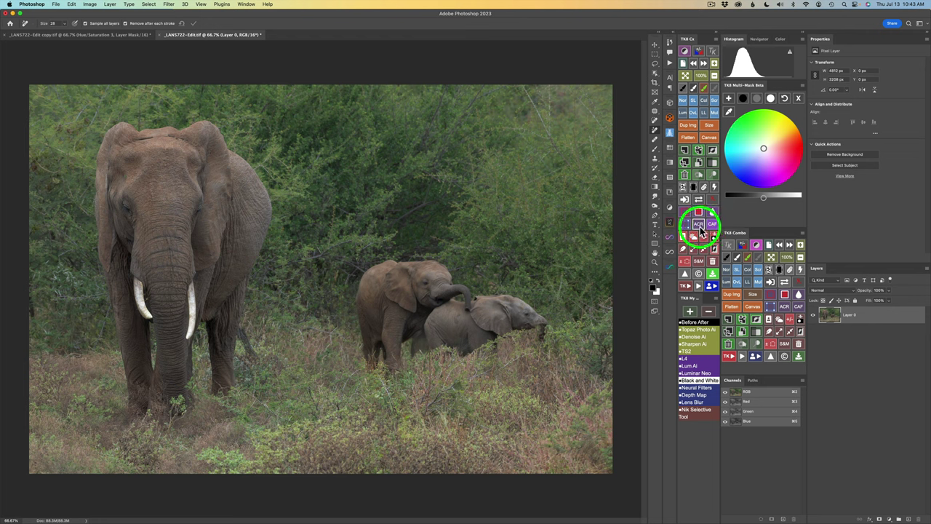
Select the elephants automatically as the subject and save the selection as a new channel named Elephants.
left_click(685, 287)
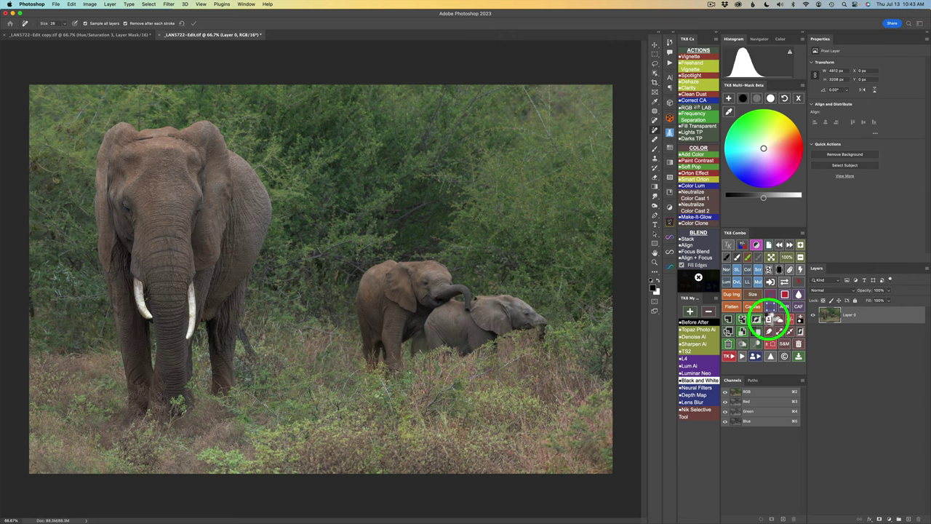
left_click(769, 318)
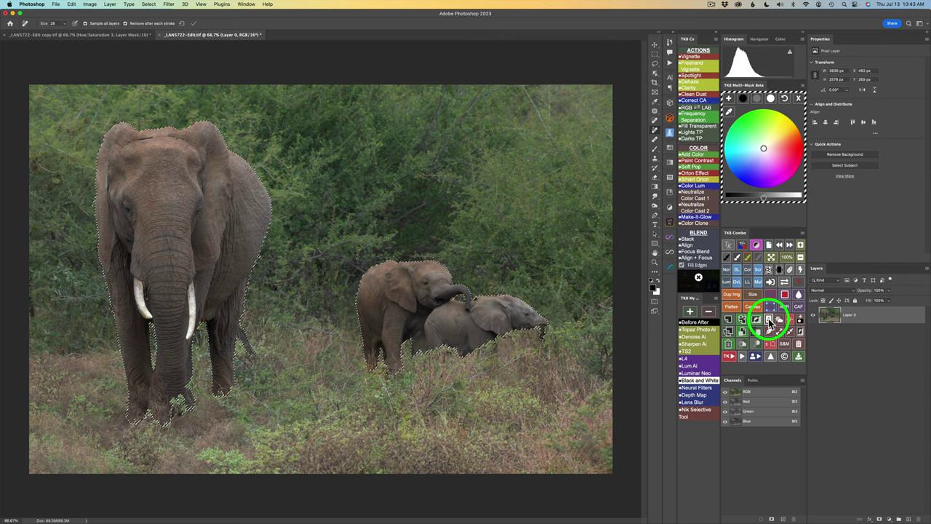
left_click(800, 318)
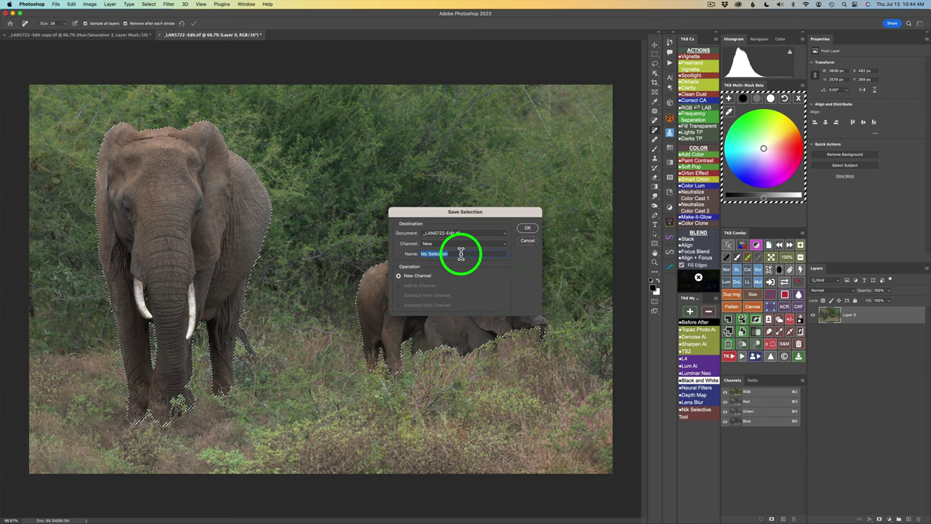
type("Elephants")
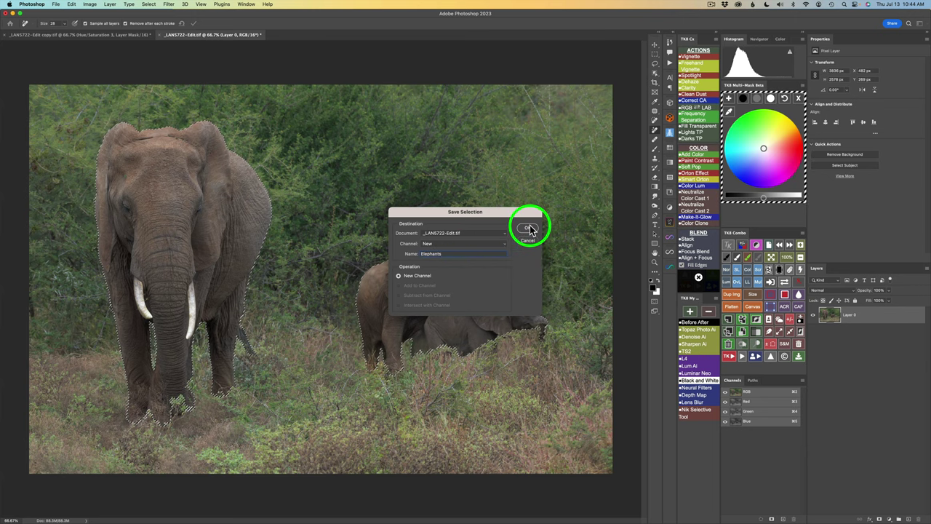
left_click(528, 227)
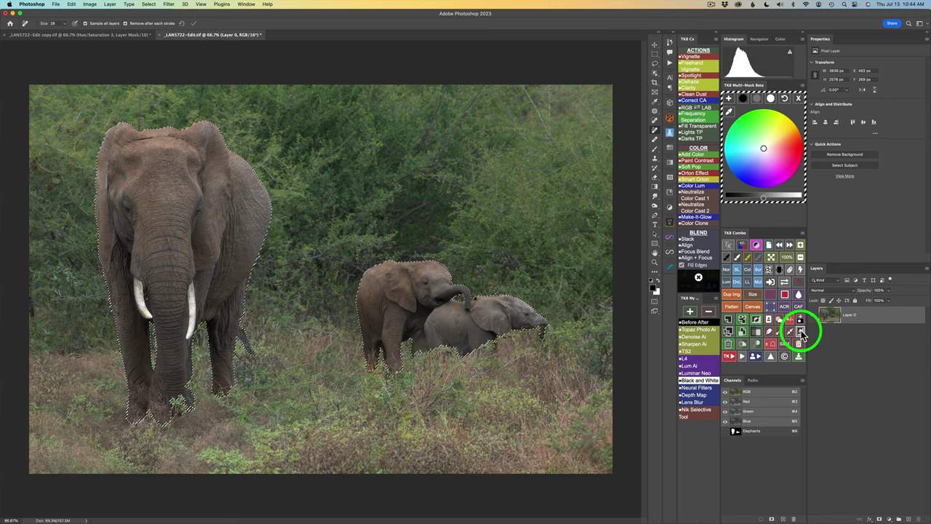
Invert the elephant selection and save it as a new channel named Background.
left_click(800, 330)
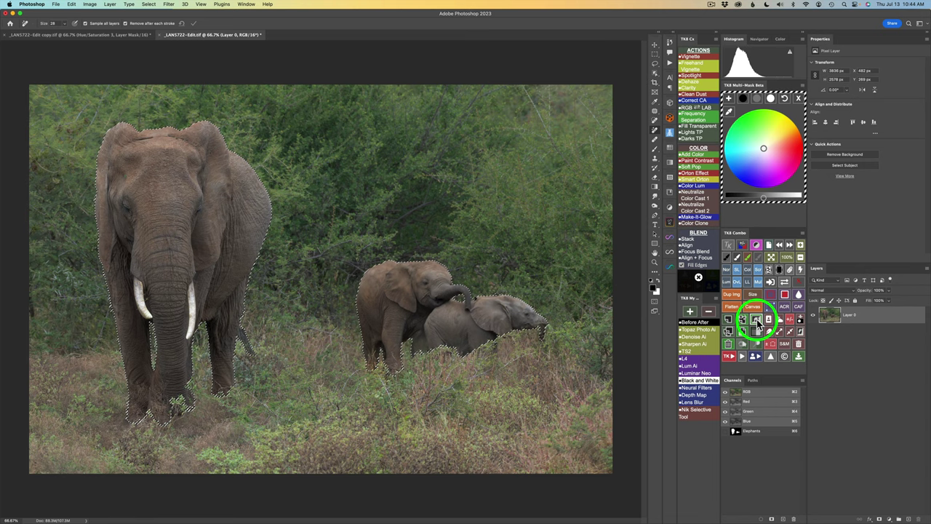
left_click(801, 332)
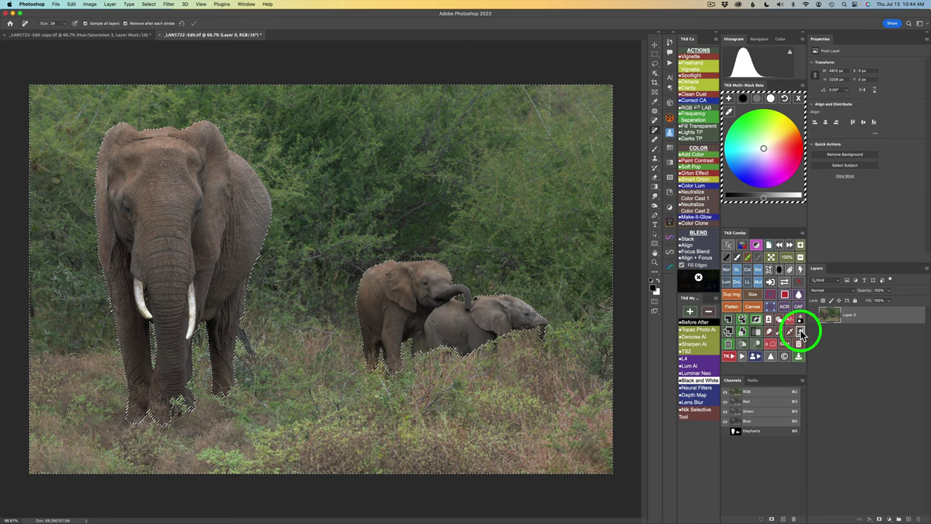
left_click(801, 318)
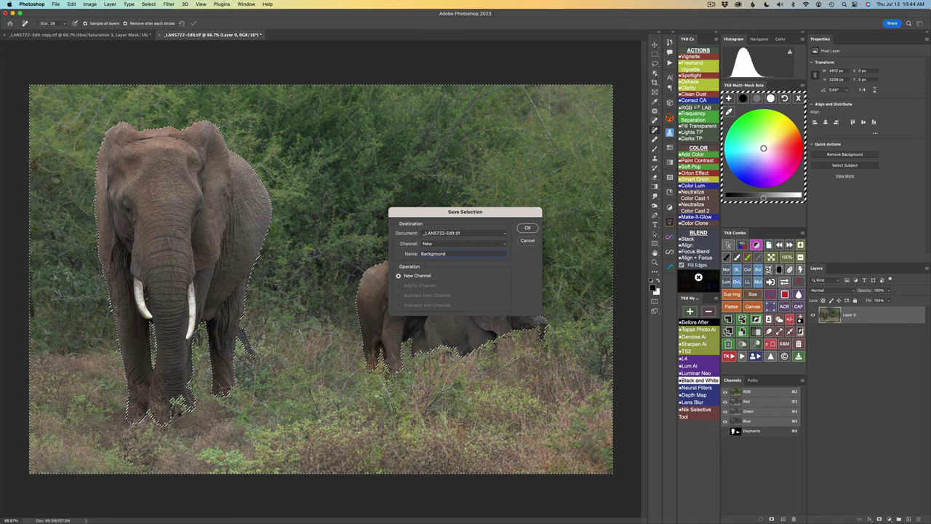
left_click_drag(743, 421, 781, 518)
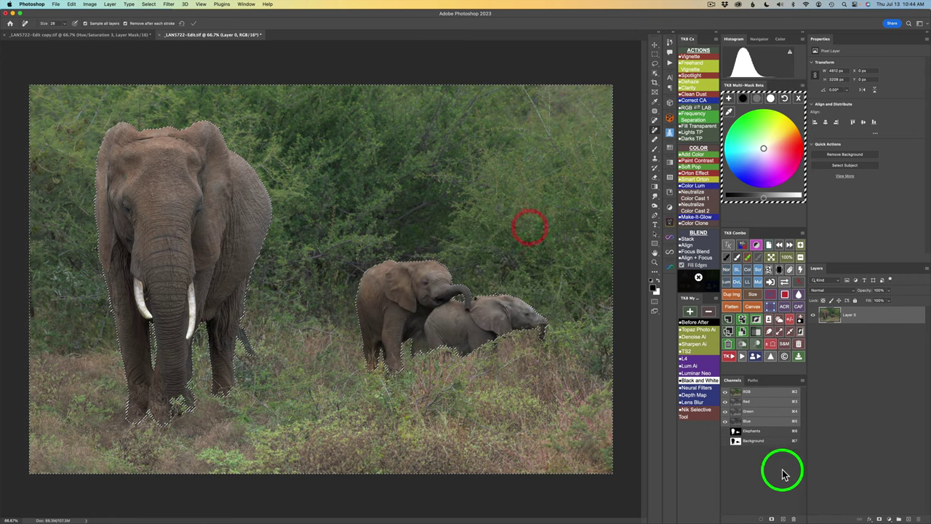
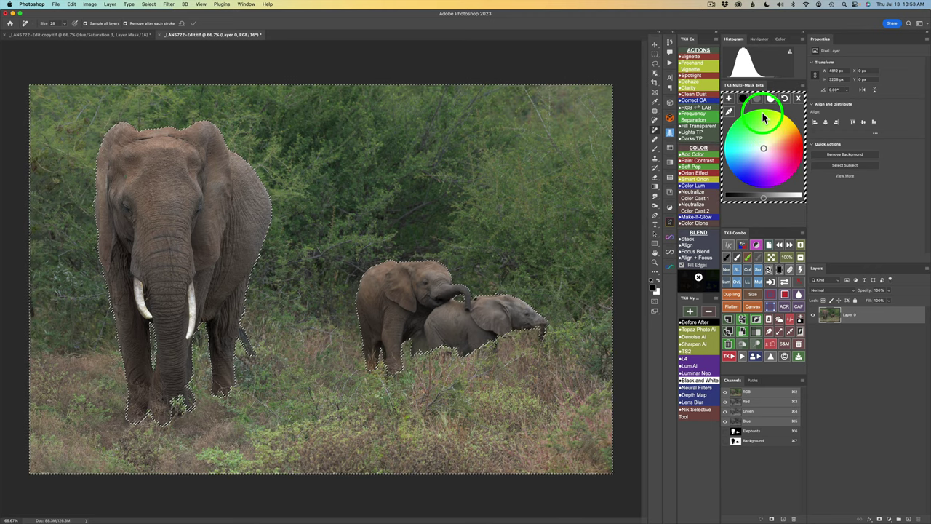
Load the saved Background channel as a mask in TK8 Multi-Mask.
left_click(799, 98)
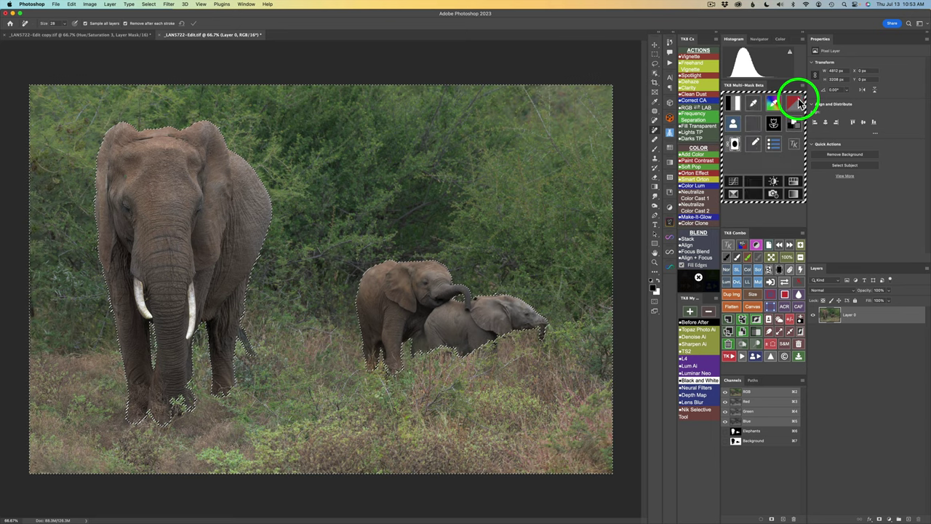
left_click(734, 123)
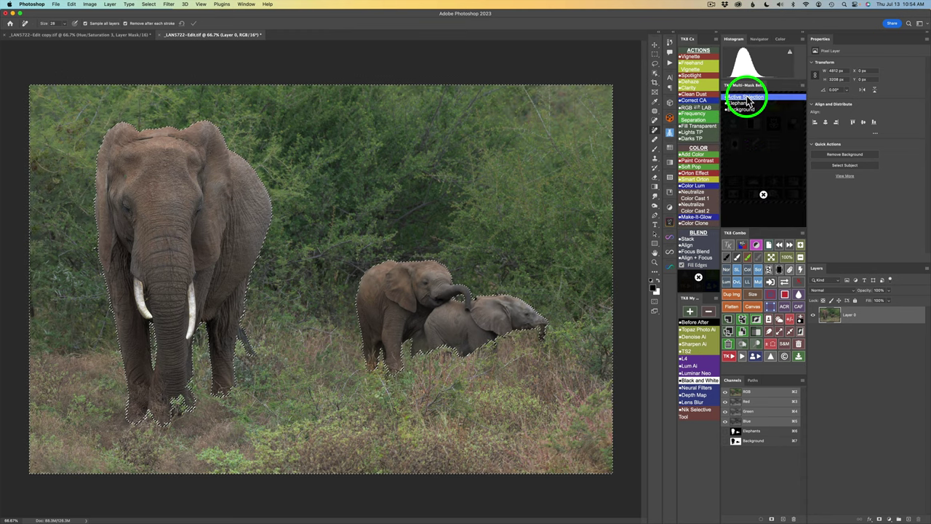
left_click(747, 98)
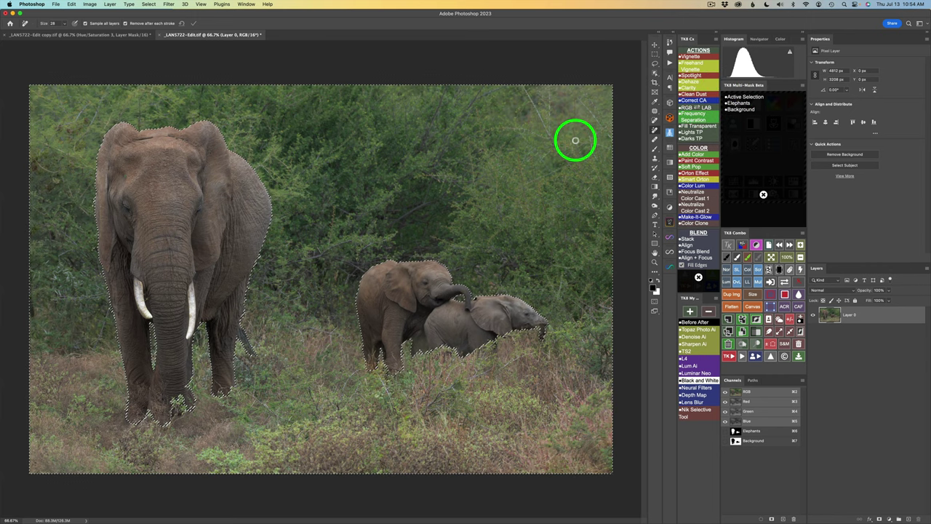
left_click(742, 109)
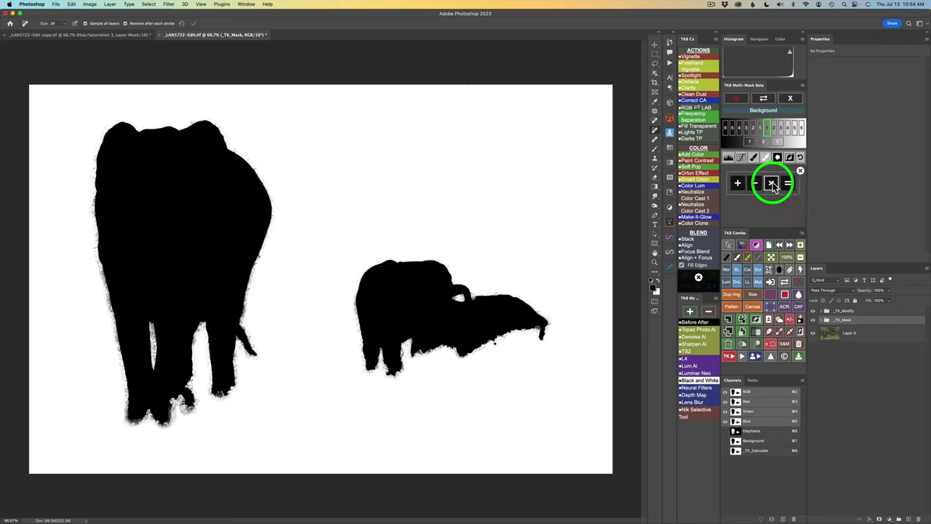
Multiply the Background mask by the Midtones 3 luminosity mask and output the calculated mask to a color grading layer.
left_click(792, 100)
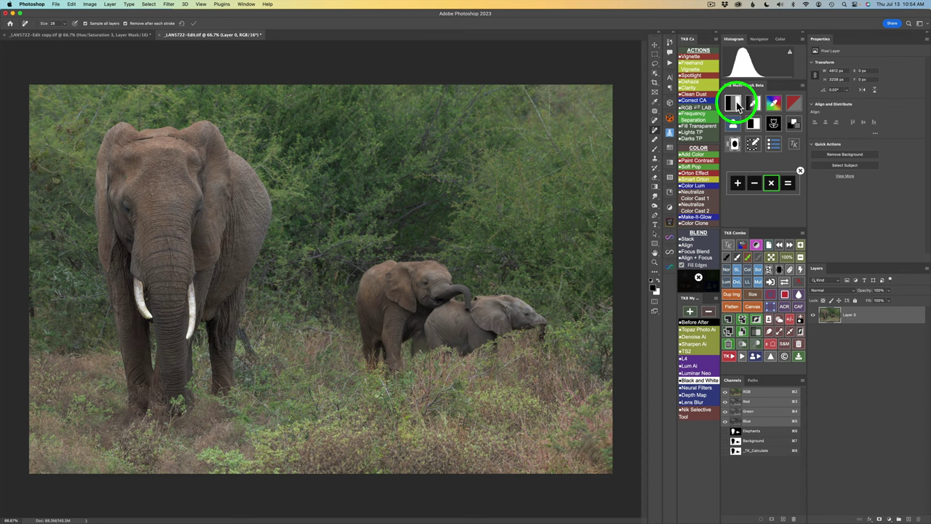
left_click(737, 105)
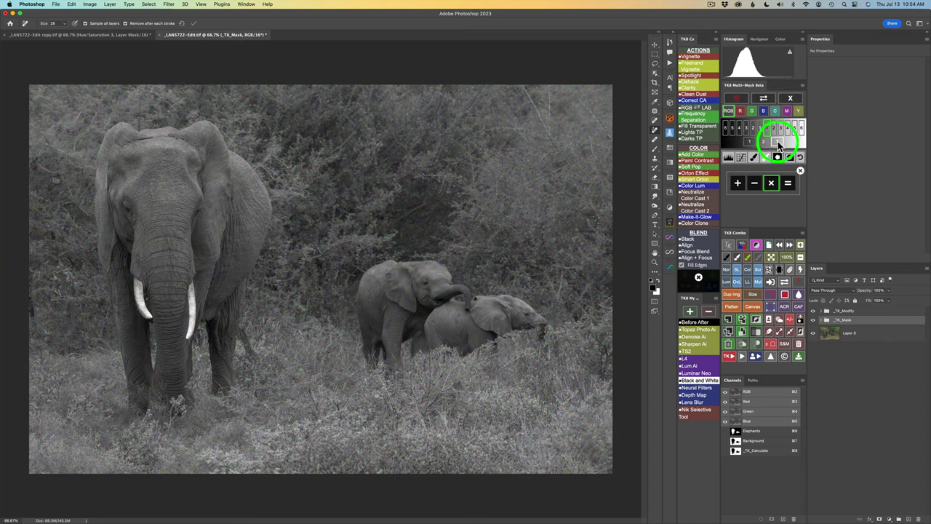
left_click(777, 141)
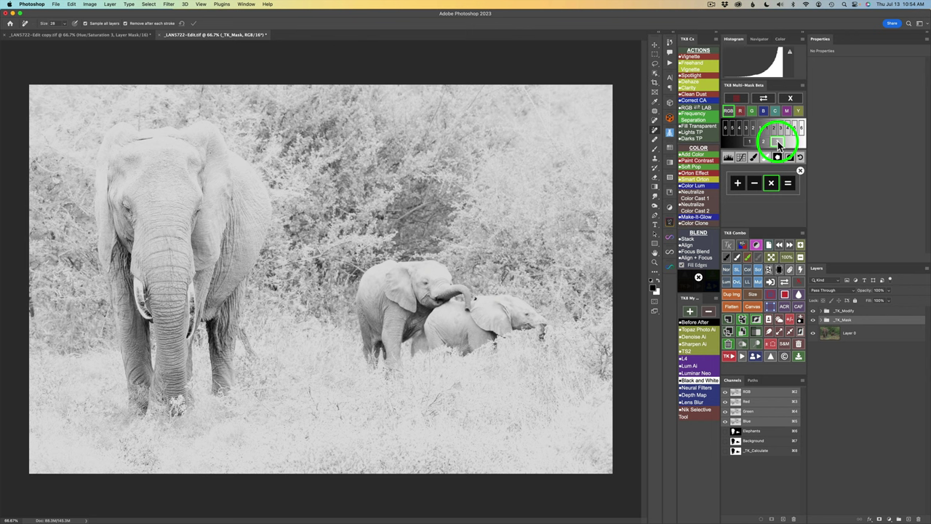
left_click(787, 183)
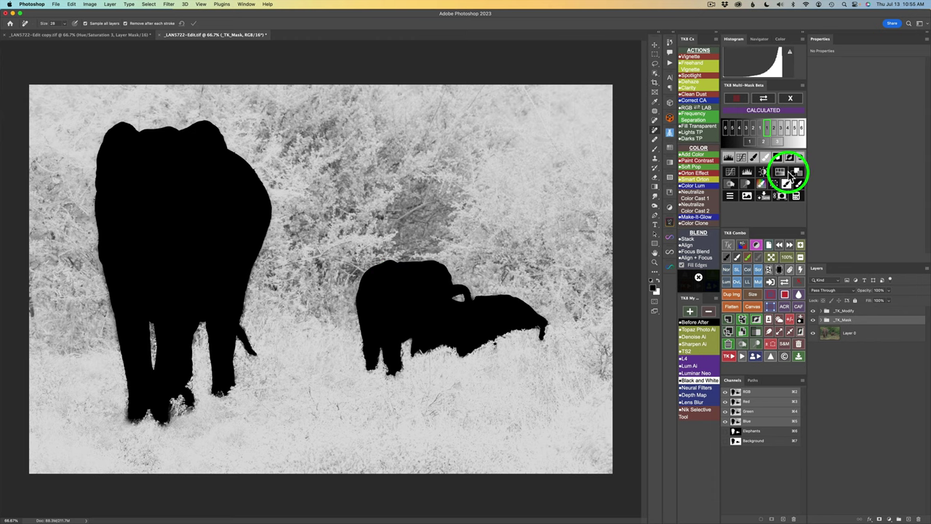
left_click(796, 173)
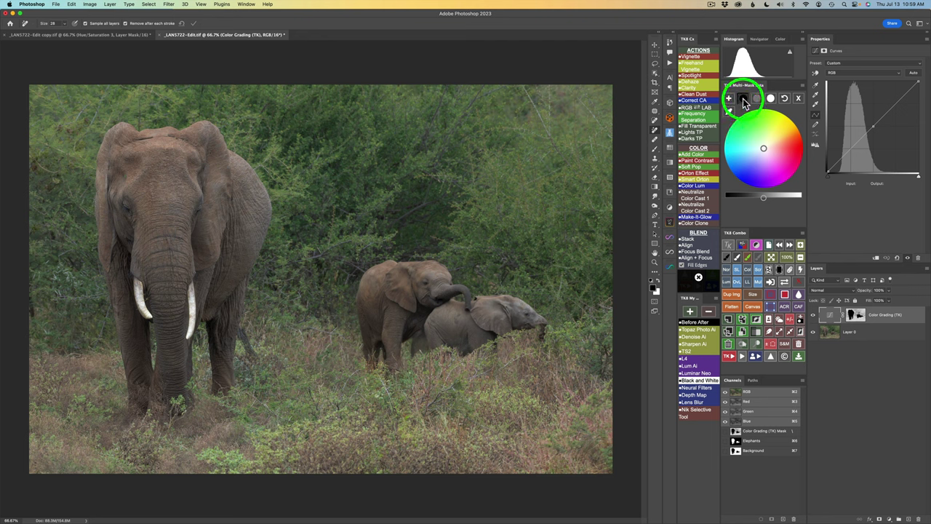
Grade the background with brightness -34 in the shadows, 29 in the midtones and 40 in the highlights, comparing it with the layer hidden.
left_click(744, 100)
left_click_drag(764, 200, 745, 202)
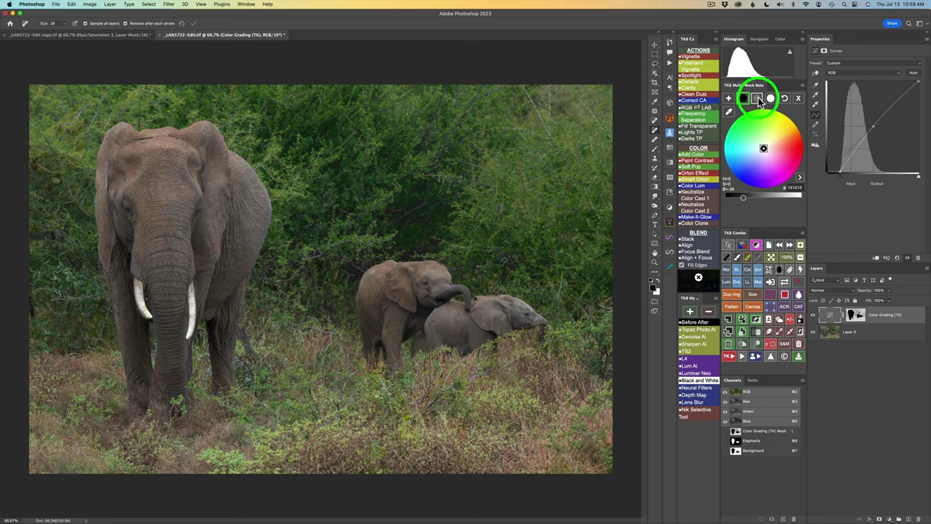
left_click(757, 99)
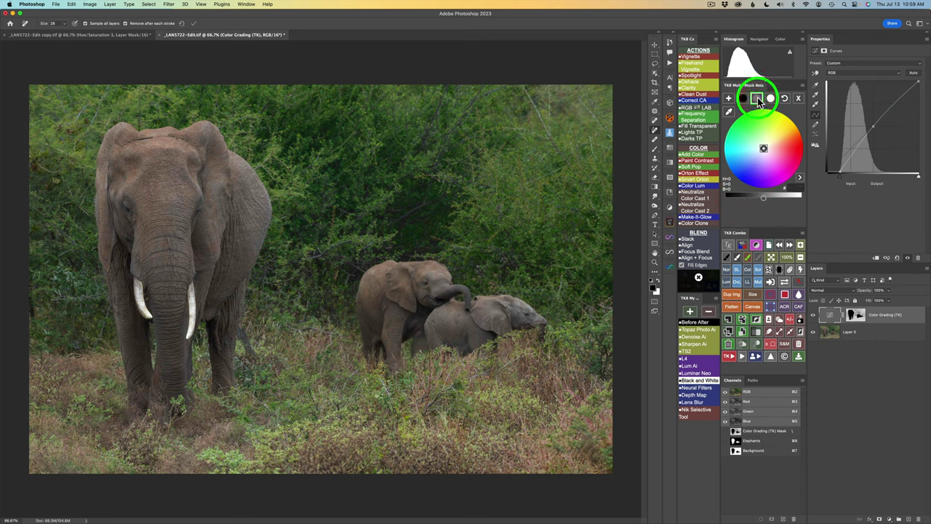
left_click_drag(764, 198, 782, 199)
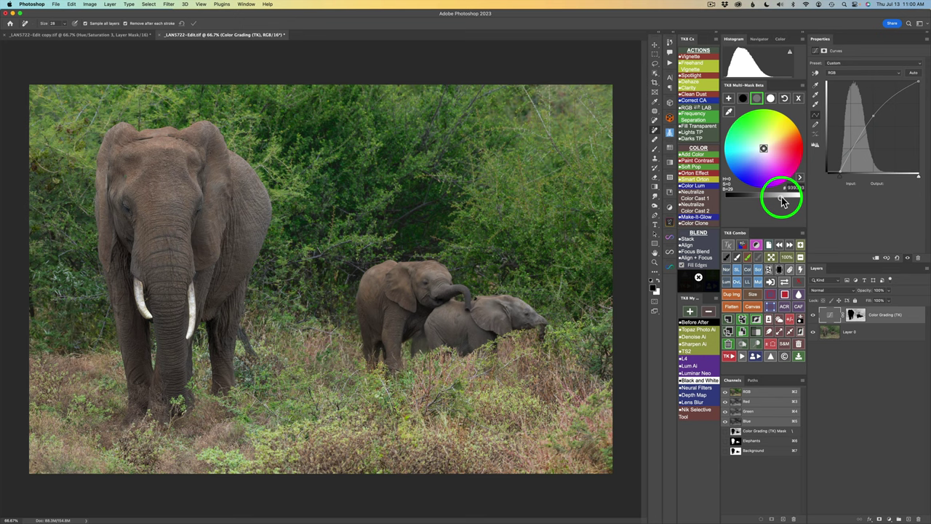
left_click(772, 100)
left_click(764, 199)
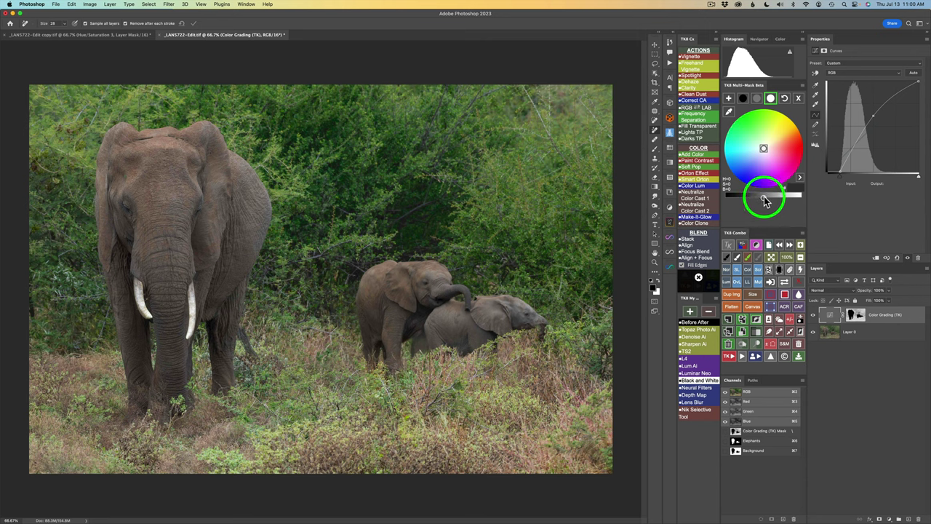
left_click_drag(765, 200, 787, 202)
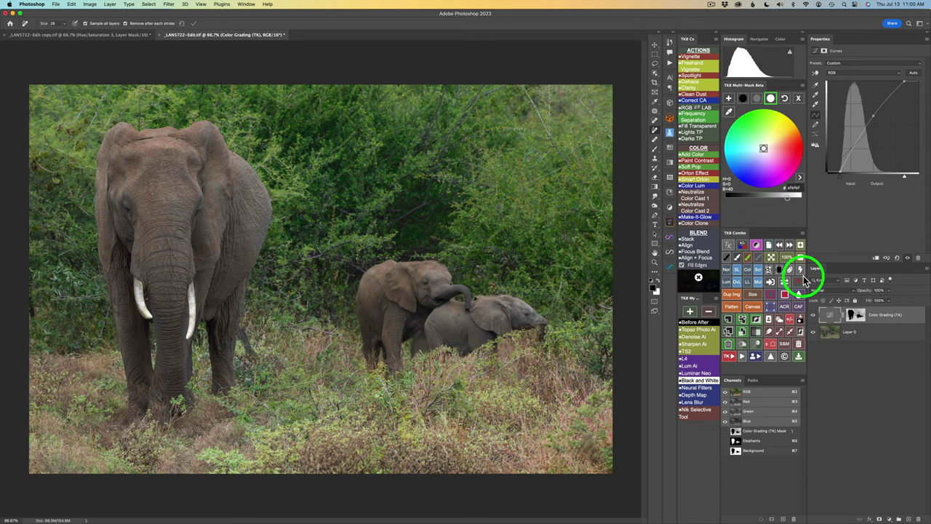
left_click(813, 318)
left_click(814, 318)
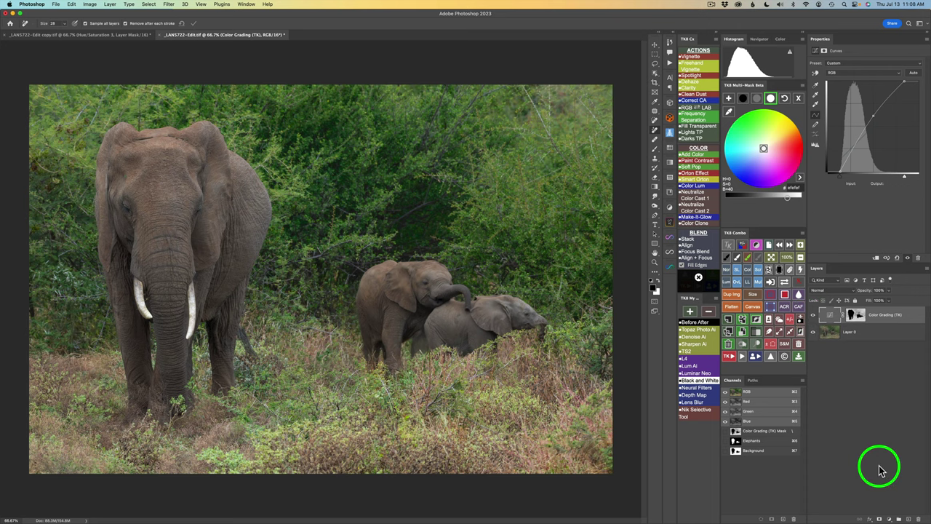
Load the saved Elephants channel as a mask and make it the first mask of a multiply calculation.
left_click(798, 99)
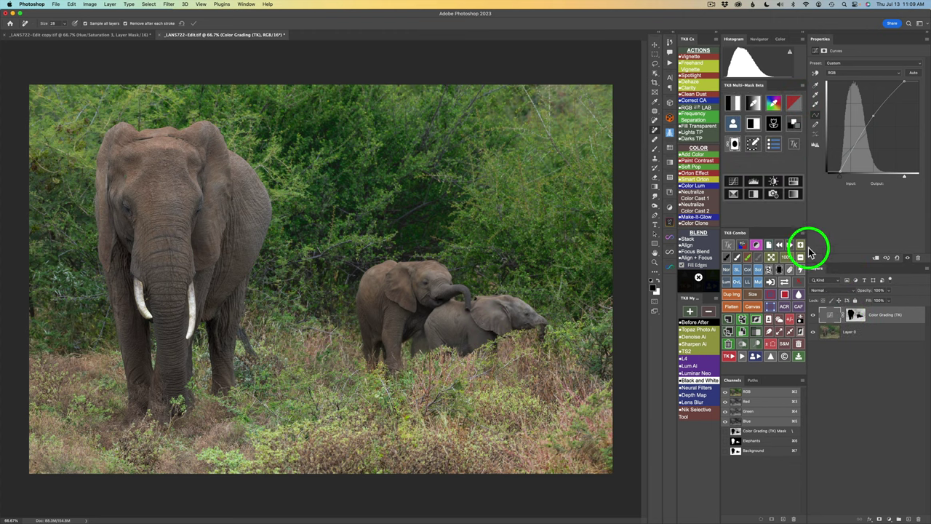
left_click(735, 124)
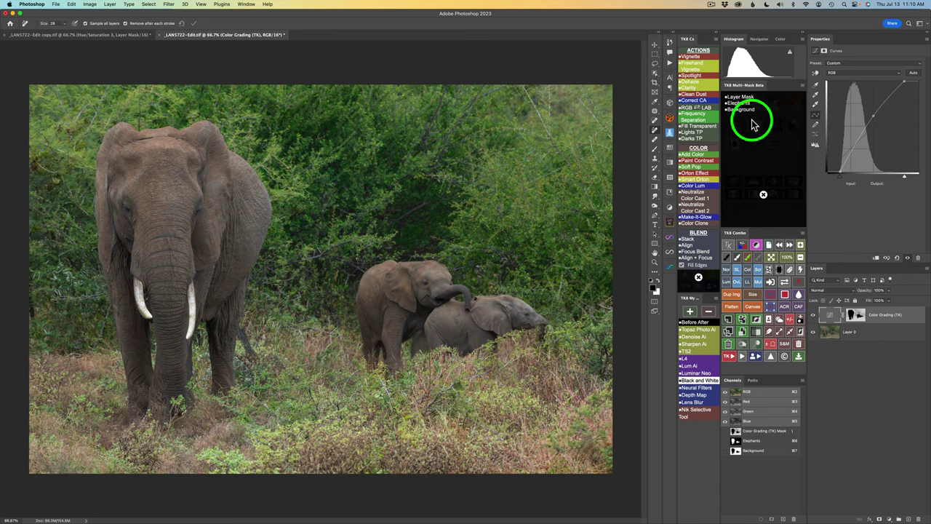
left_click(744, 103)
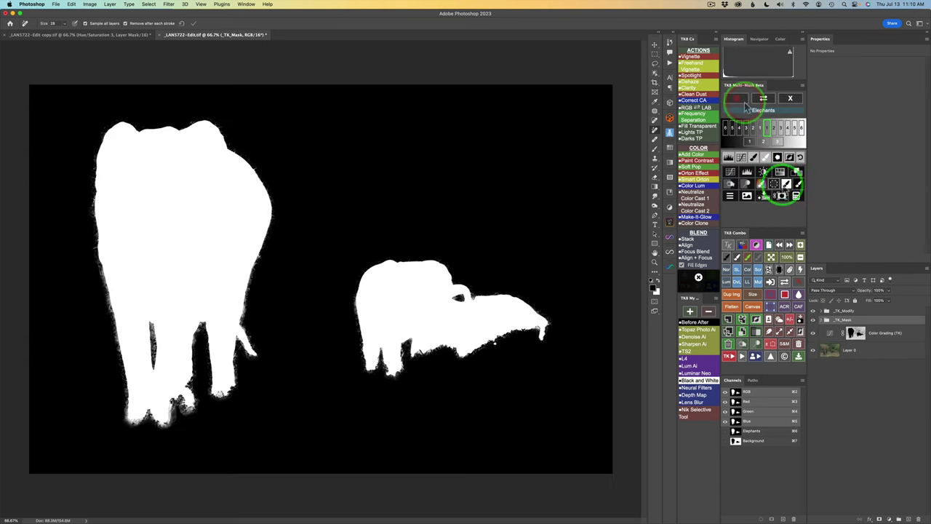
left_click(797, 196)
left_click(772, 182)
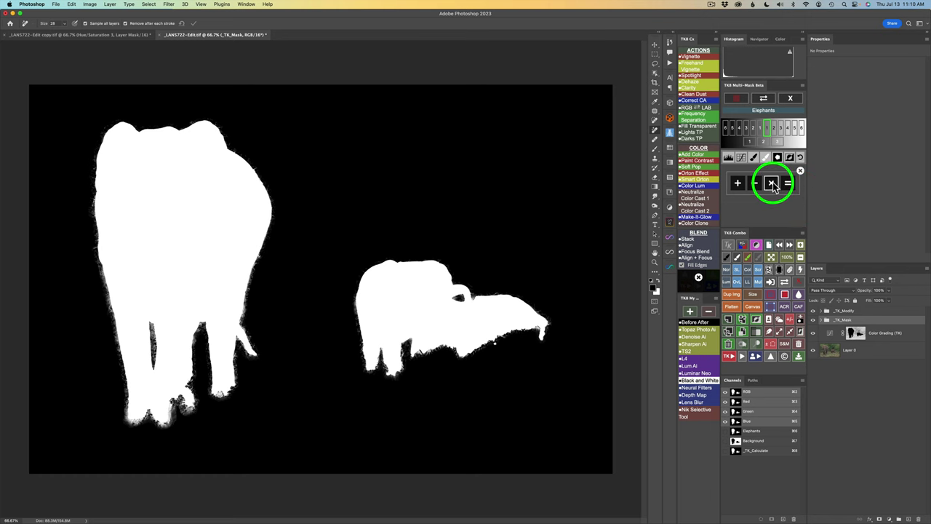
left_click(791, 99)
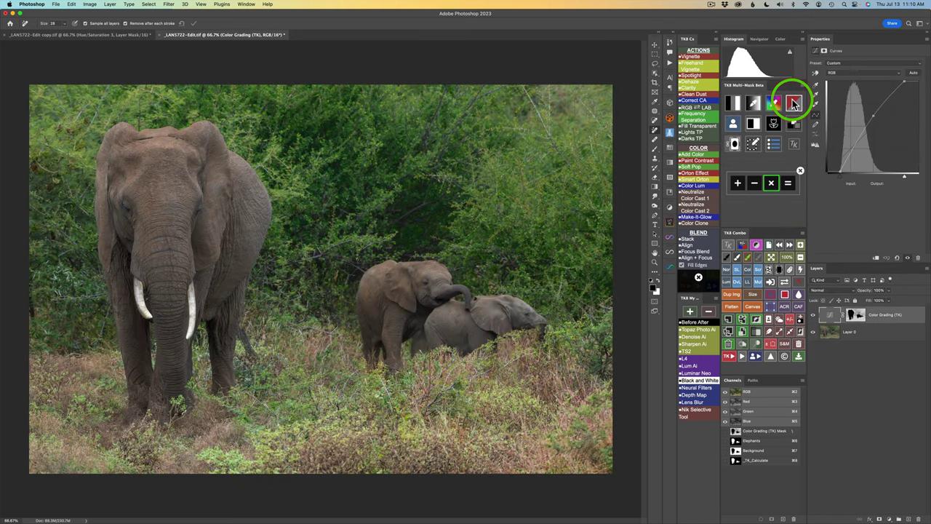
Multiply the Elephants mask by the Midtones 3 luminosity mask and output the calculated mask to a second color grading layer.
left_click(732, 103)
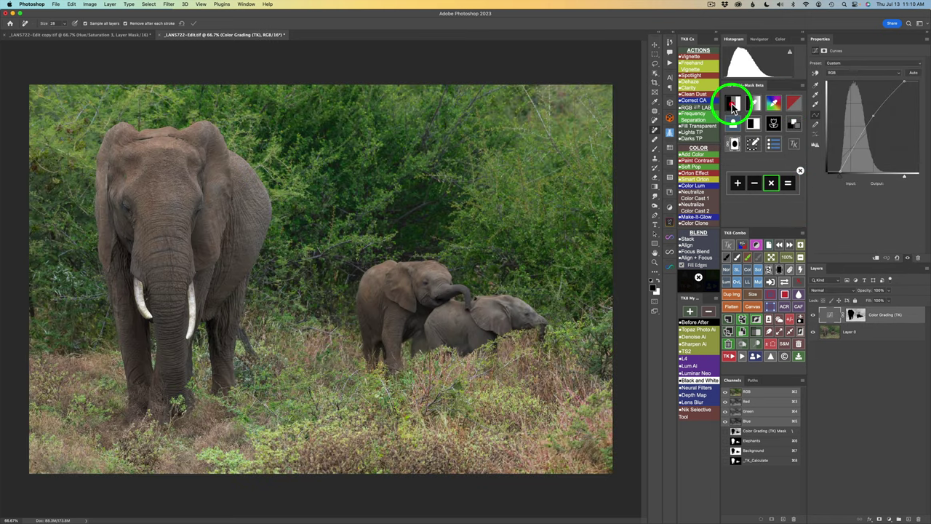
left_click(779, 142)
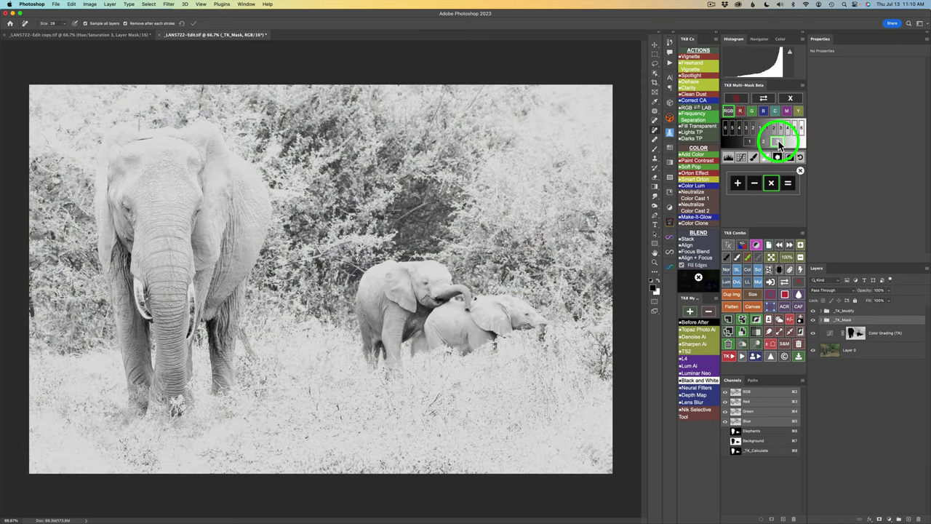
left_click(788, 182)
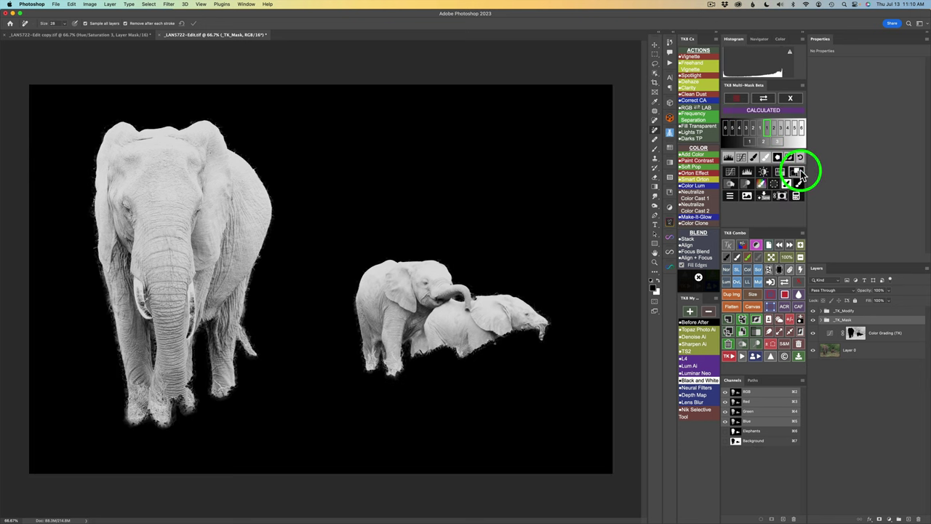
left_click(797, 172)
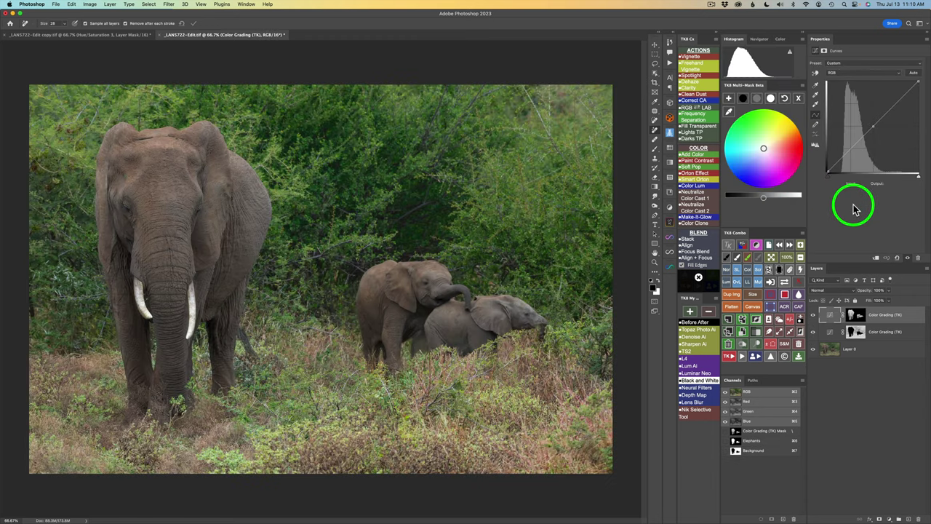
Grade the elephants with brightness about -14 in the shadows, 10 in the midtones and 39 in the highlights, comparing it with the layer hidden.
left_click(743, 98)
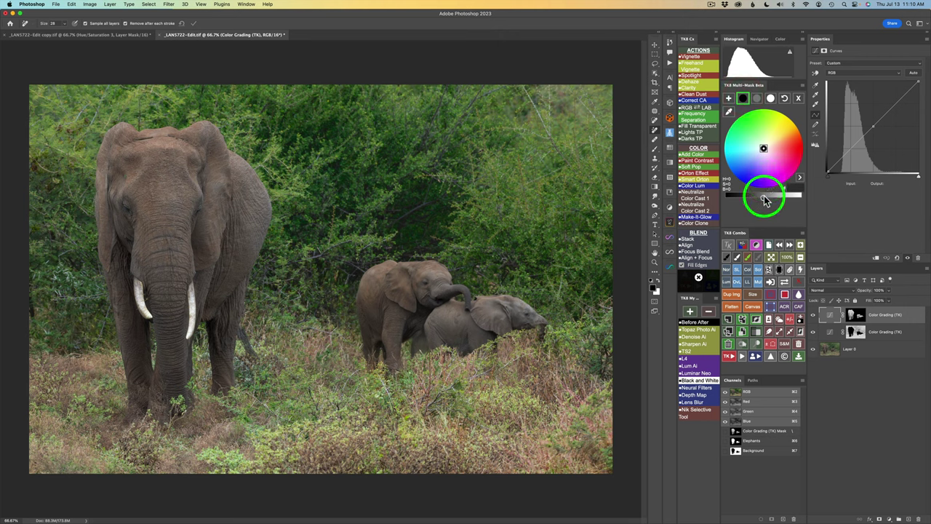
left_click_drag(759, 201, 754, 200)
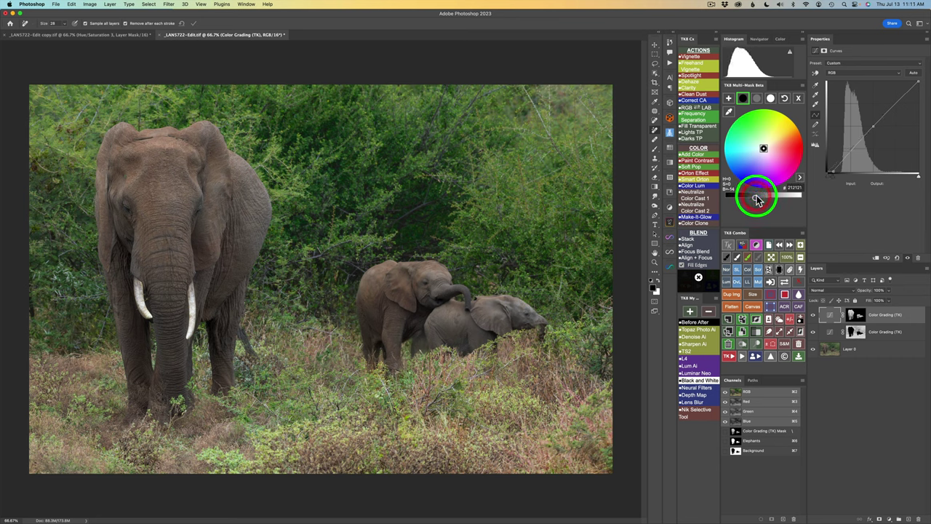
left_click(757, 98)
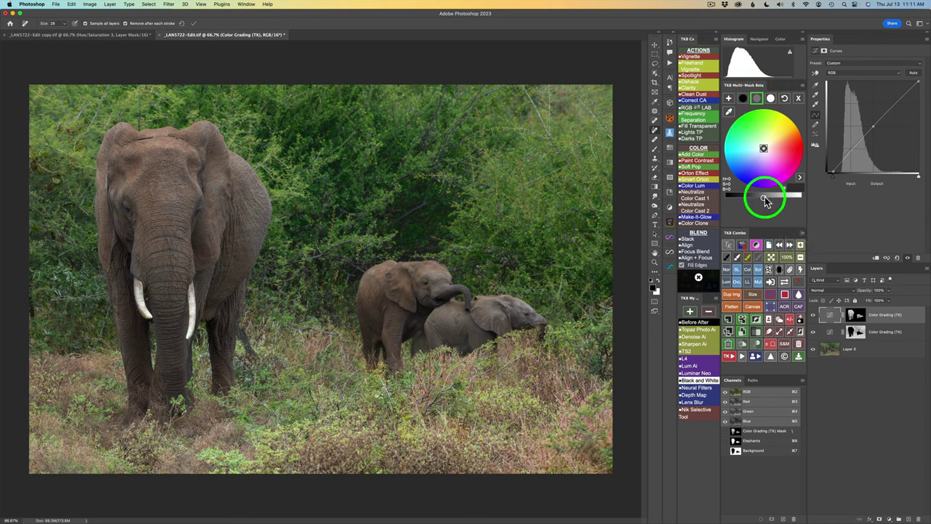
left_click_drag(766, 200, 767, 201)
left_click_drag(765, 201, 769, 197)
left_click(771, 98)
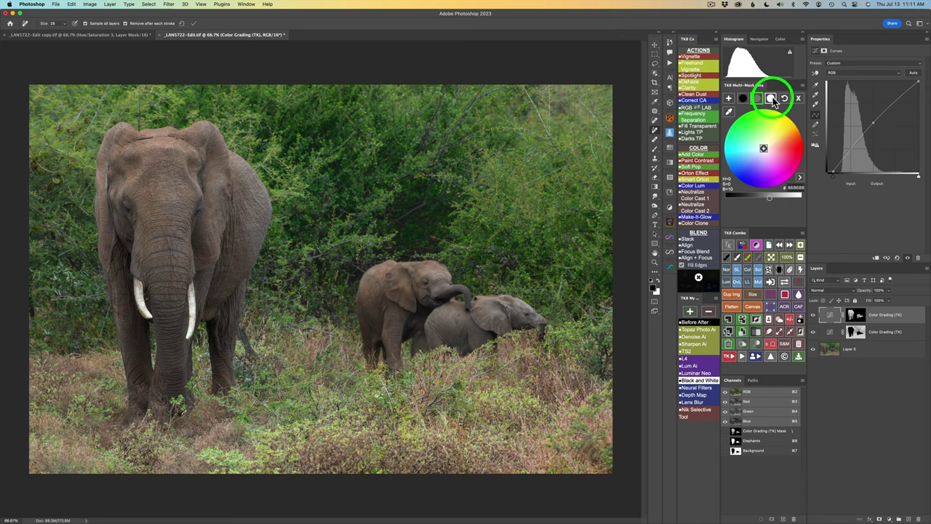
left_click_drag(768, 204, 790, 202)
left_click(814, 315)
left_click(814, 315)
left_click(813, 315)
left_click(814, 315)
left_click(814, 315)
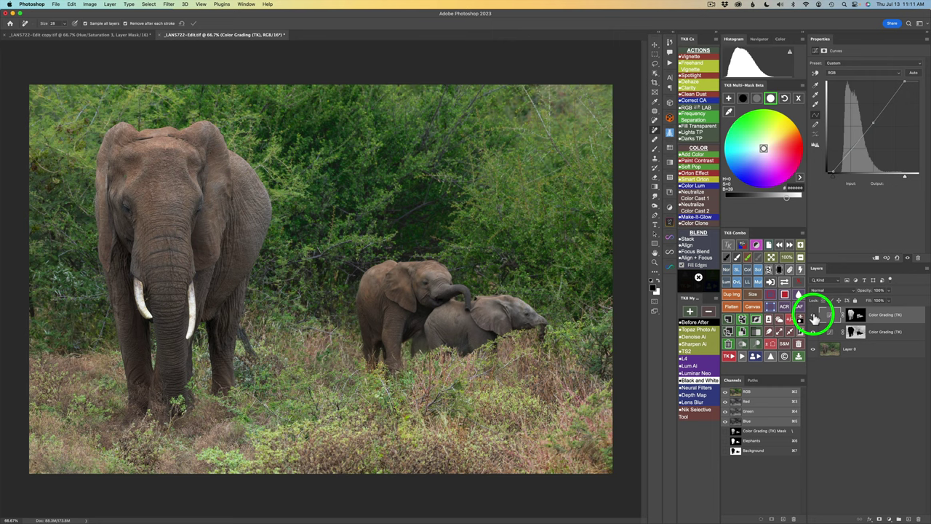
Tint the elephants' midtones with hex color 7a7a86 and compare the graded image using the Before After action.
left_click(756, 98)
left_click(764, 150)
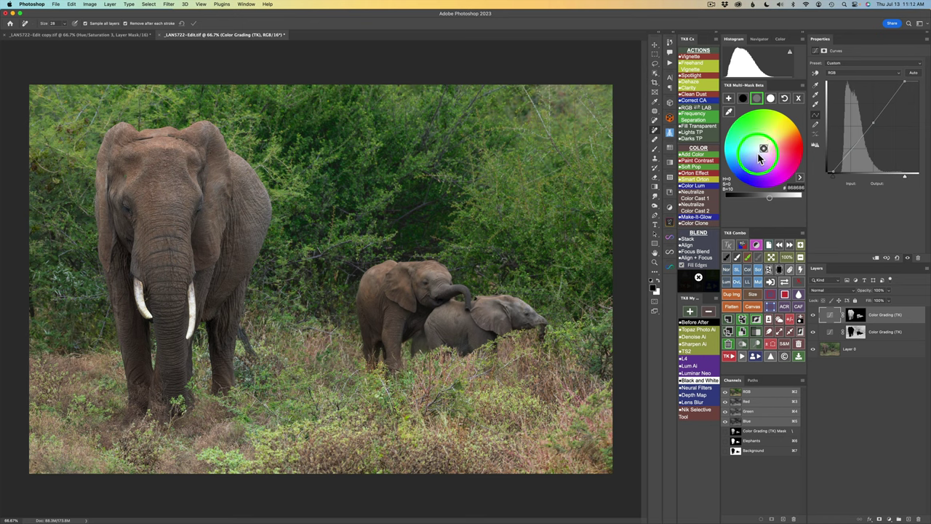
left_click_drag(758, 160, 795, 191)
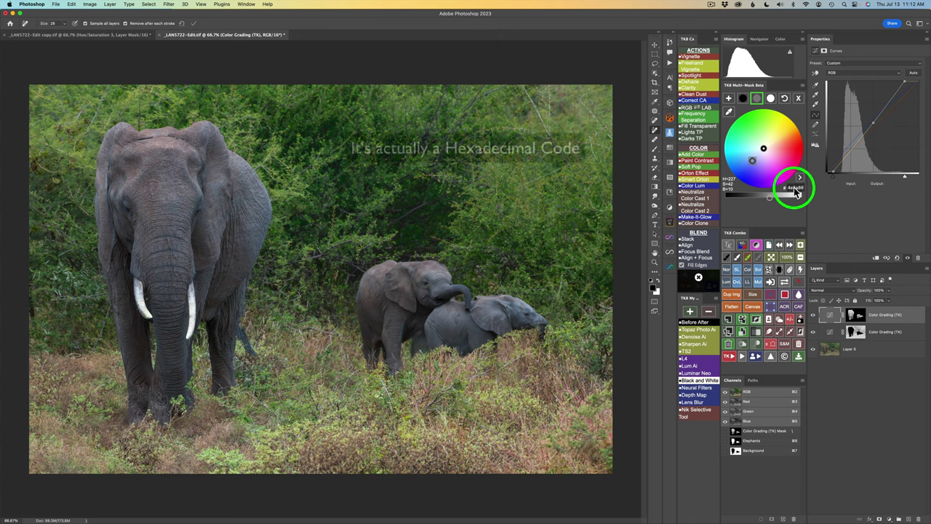
double_click(794, 188)
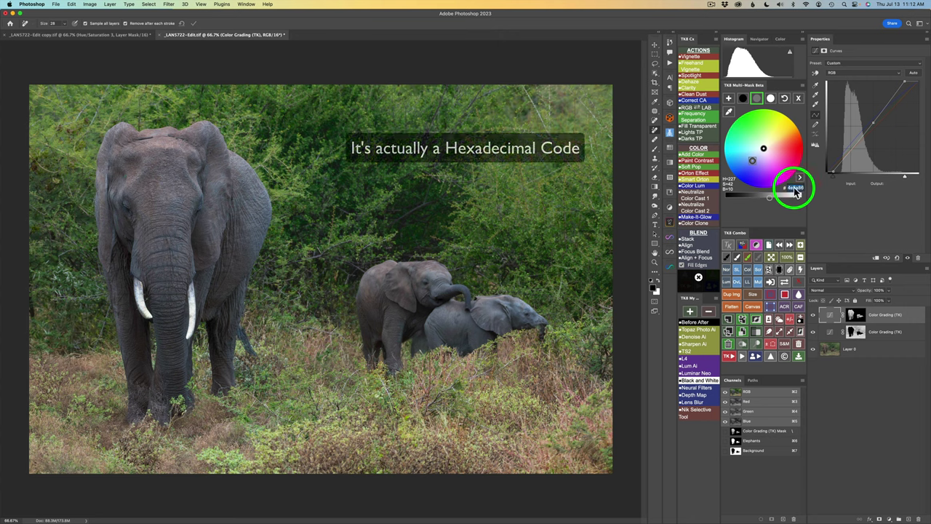
key("Return")
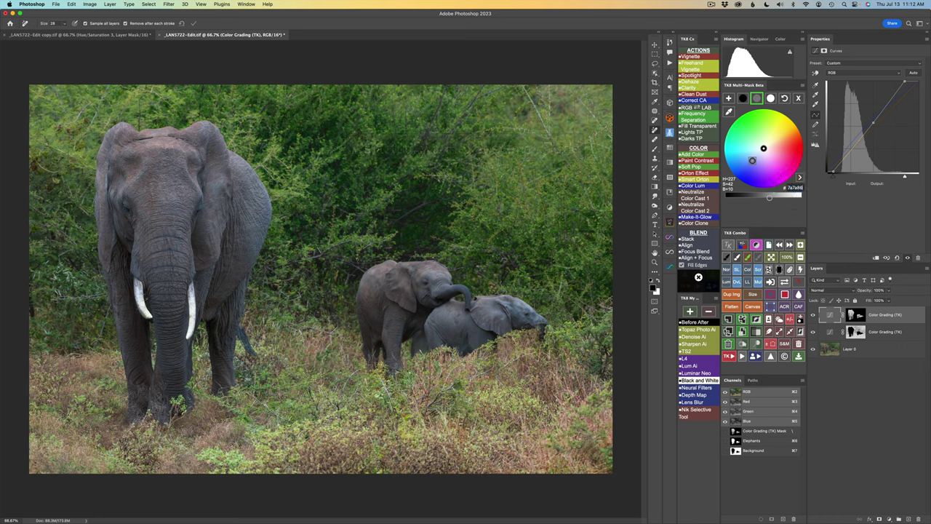
left_click(800, 178)
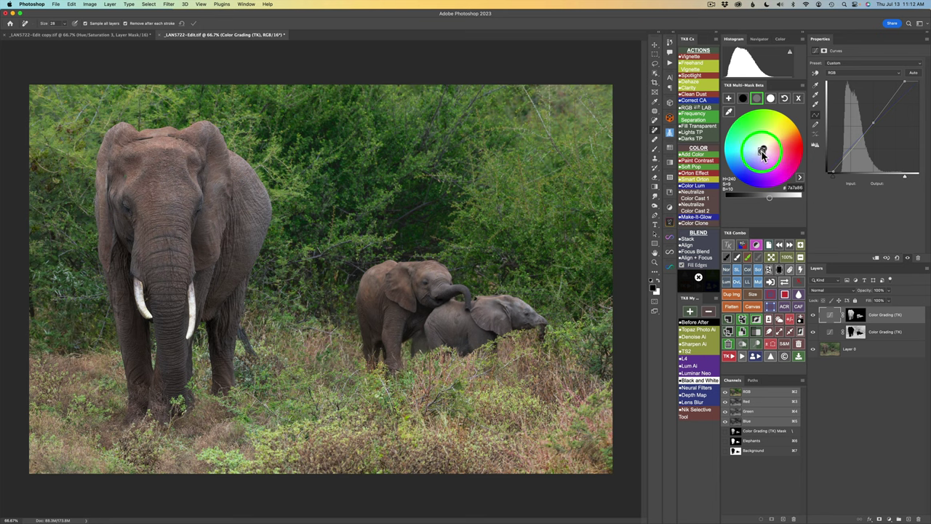
left_click(813, 315)
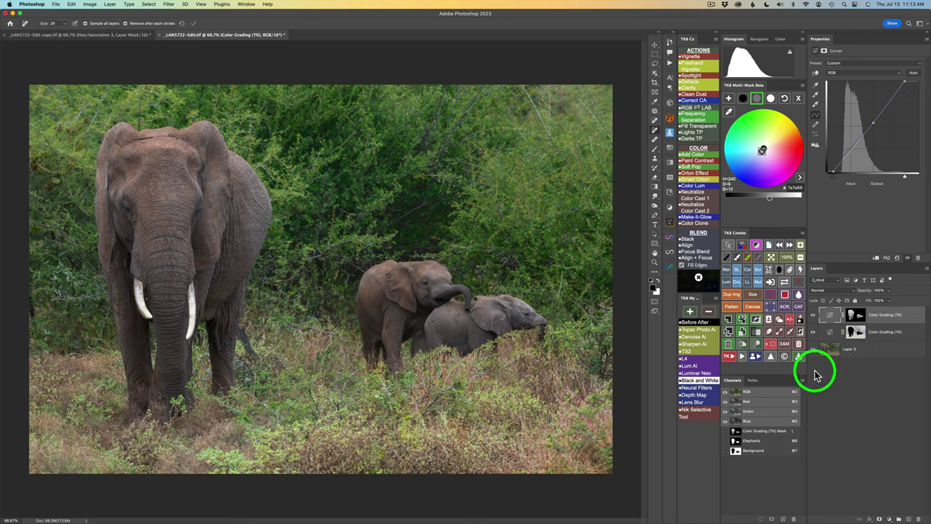
left_click(695, 323)
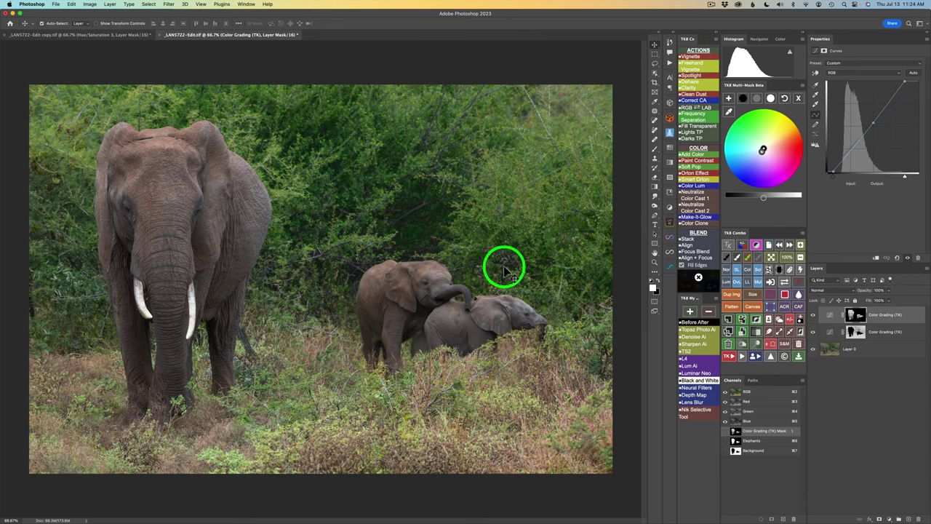
Load the saved Background channel as a mask and make it the first mask of a new multiply calculation.
left_click(800, 100)
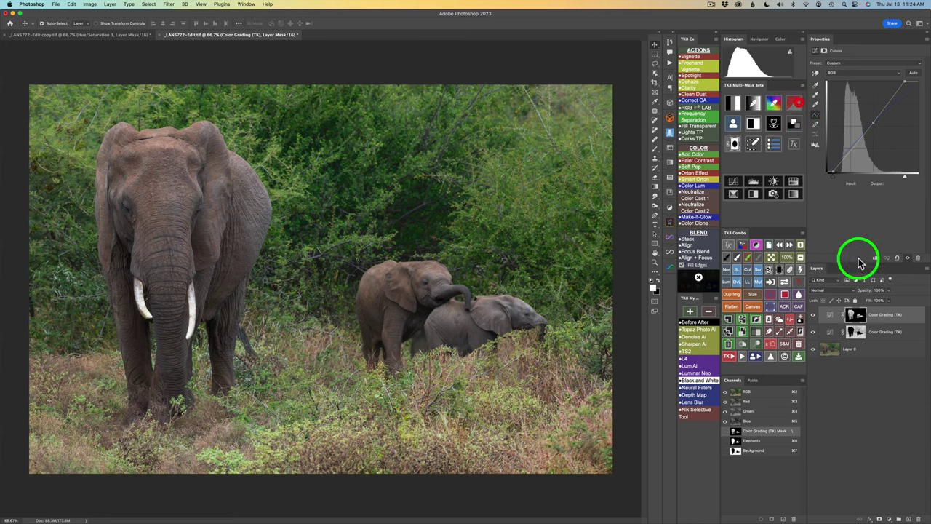
left_click(729, 124)
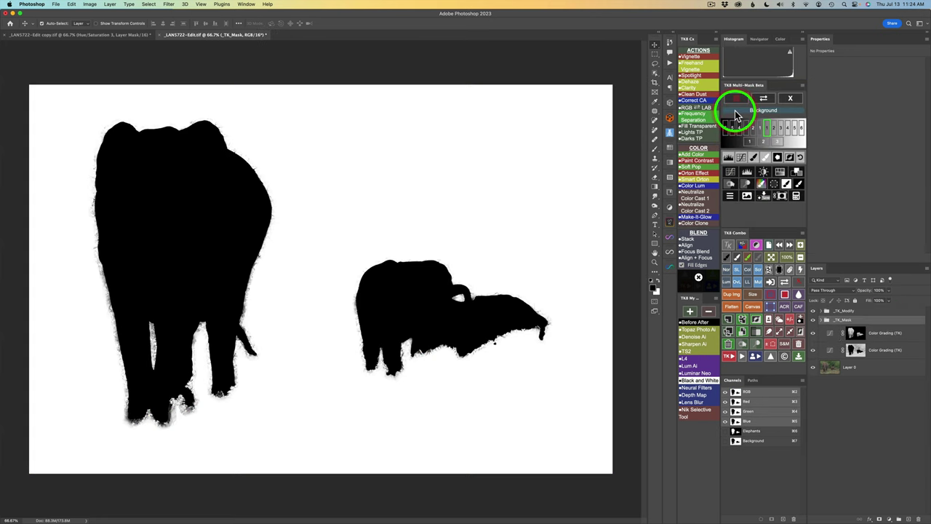
left_click(796, 195)
left_click(773, 183)
left_click(791, 99)
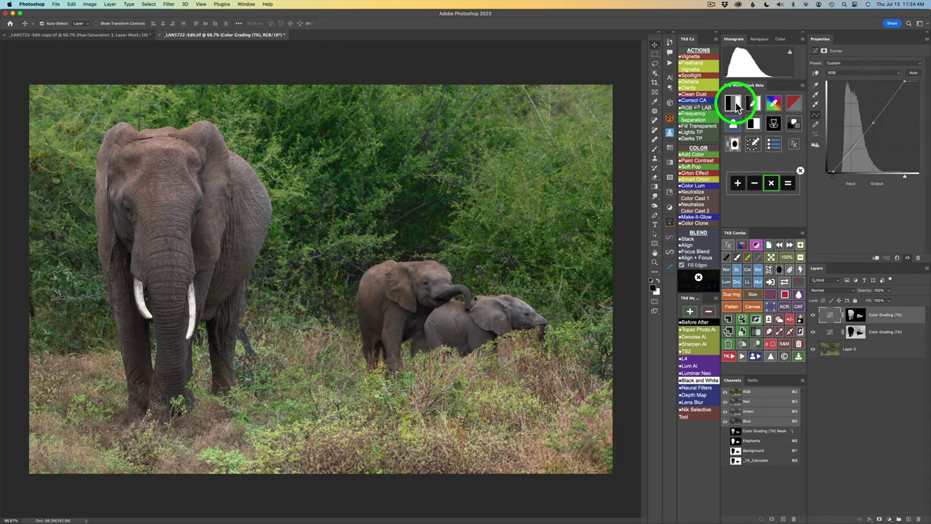
Multiply the Background mask by a darks luminosity mask and calculate the combined mask.
left_click(735, 105)
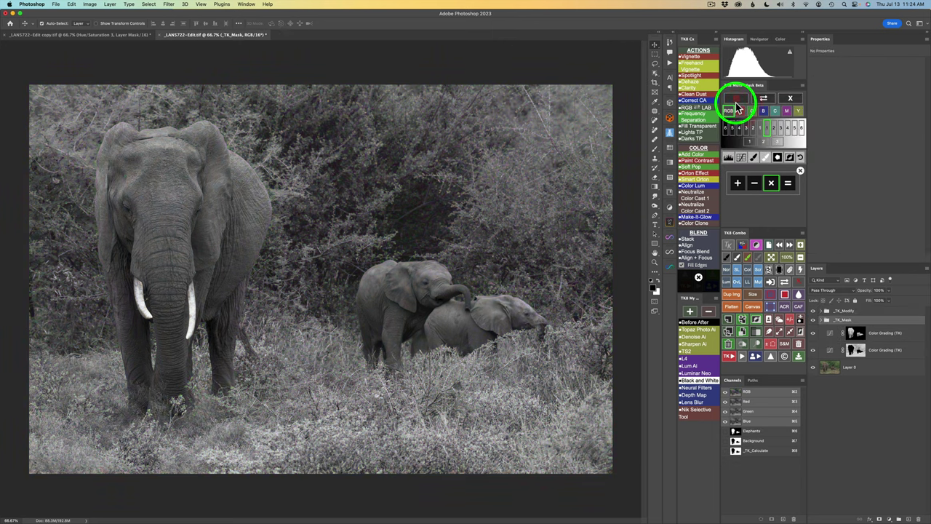
left_click(768, 129)
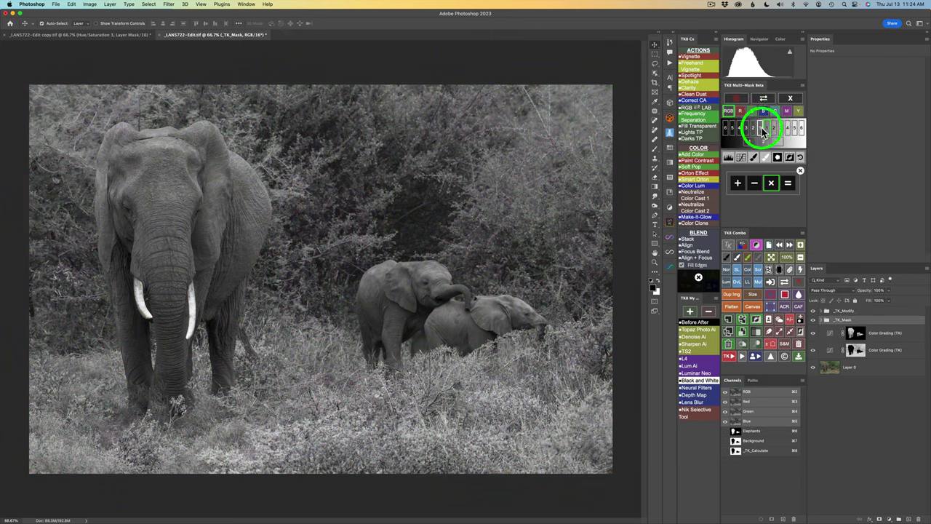
left_click(769, 133)
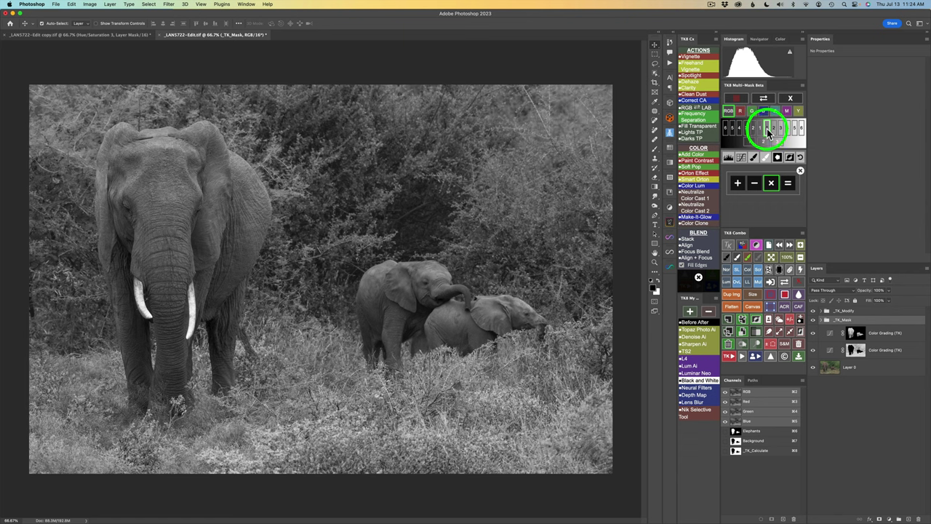
left_click_drag(767, 131, 743, 133)
left_click(788, 182)
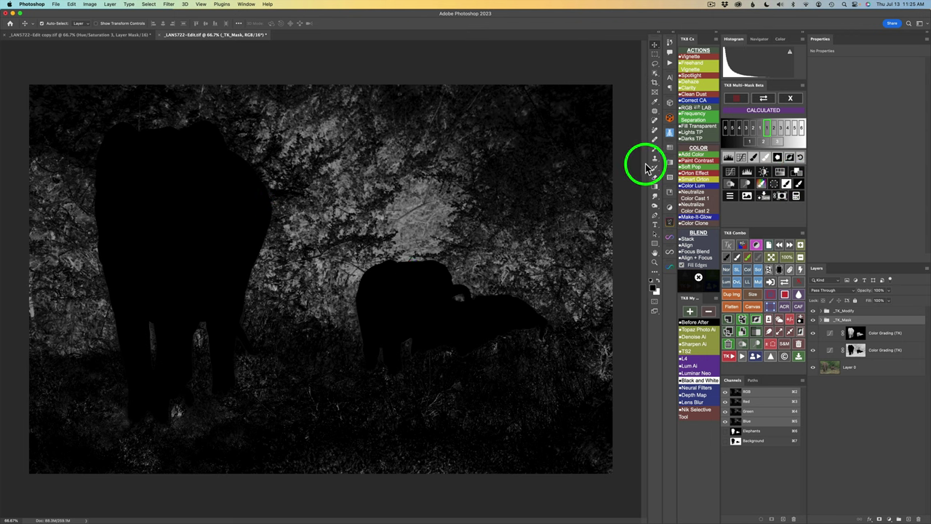
Output the calculated mask to a Curves layer in Multiply blend mode and compare the image with that layer hidden.
left_click(731, 173)
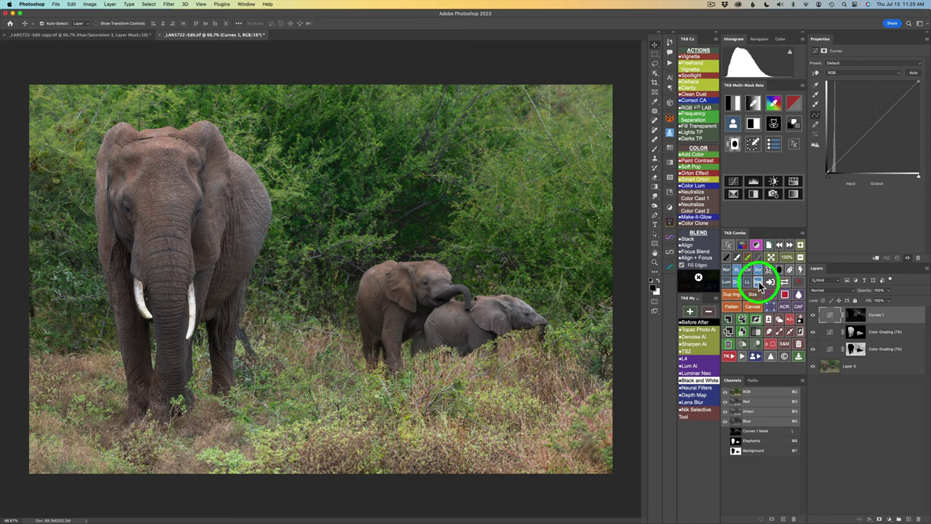
left_click(759, 282)
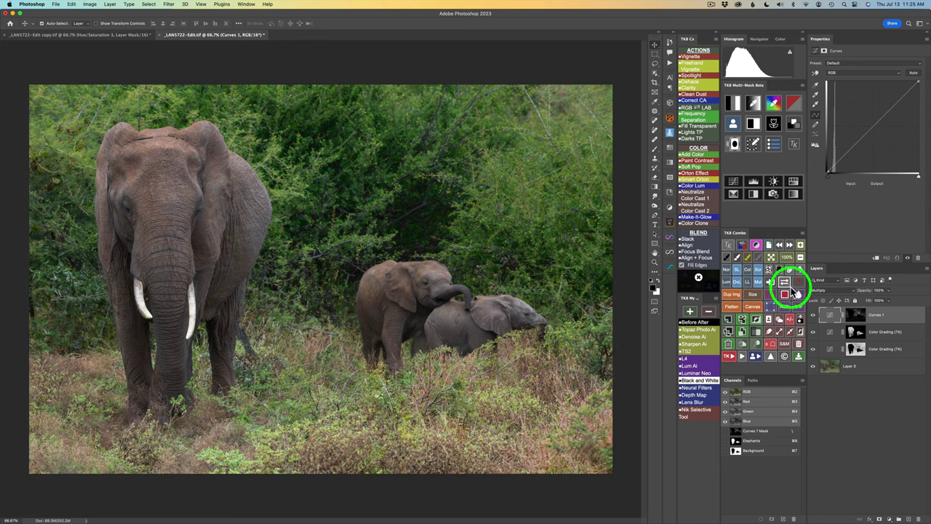
left_click(813, 316)
left_click(813, 315)
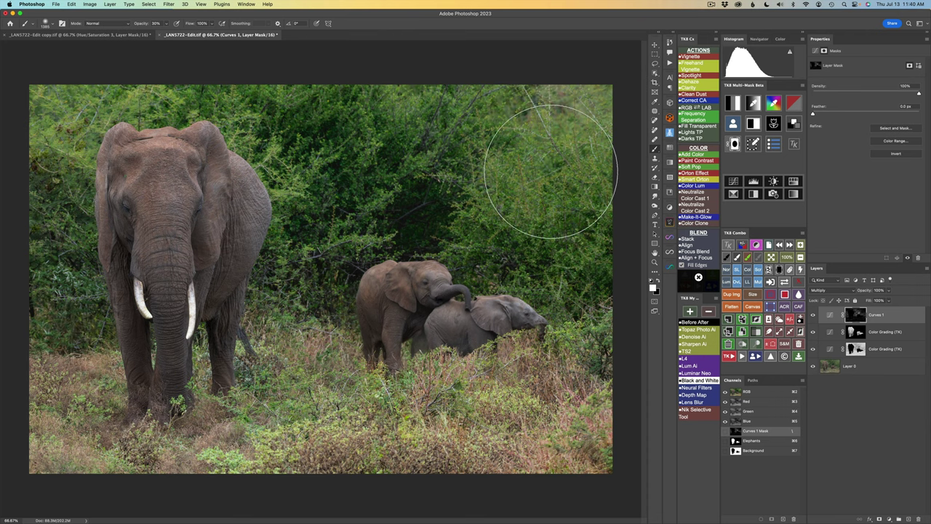
Add a second Curves adjustment layer with a black mask and set its blend mode to Multiply.
left_click(734, 183)
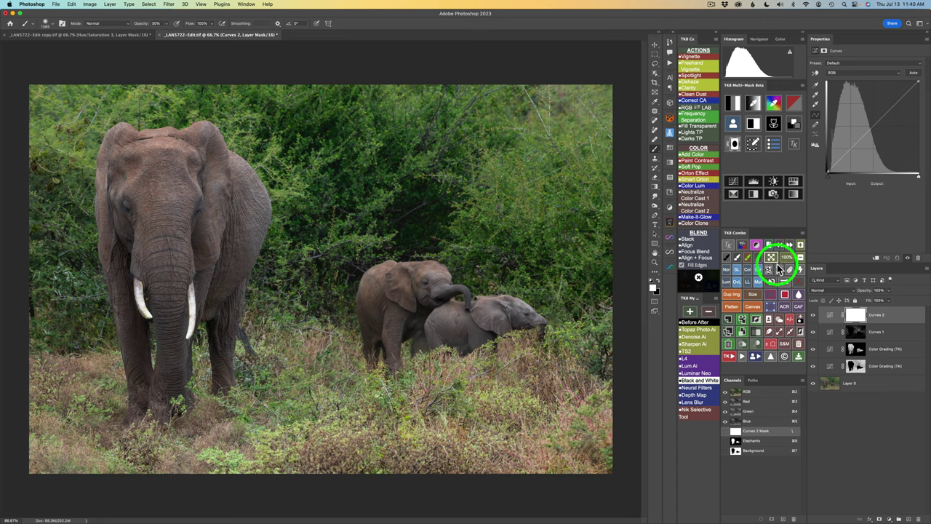
left_click(781, 269)
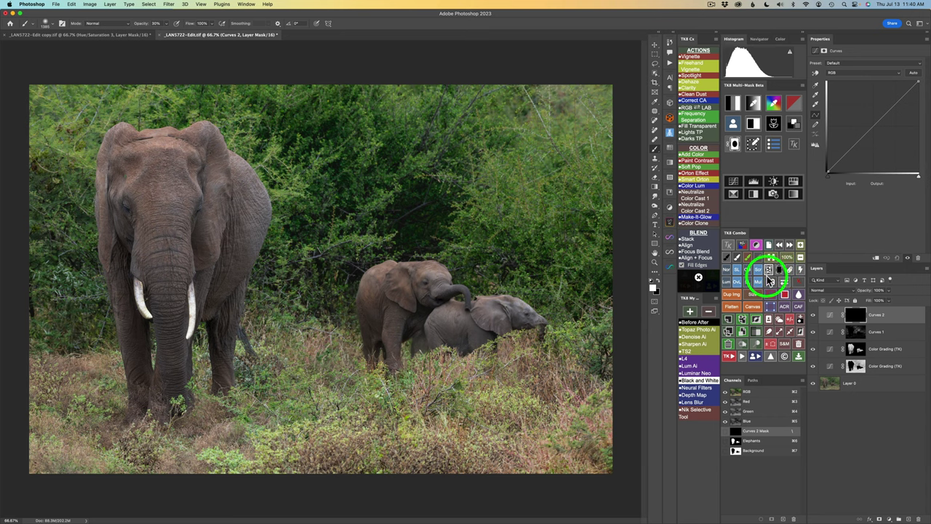
left_click(758, 283)
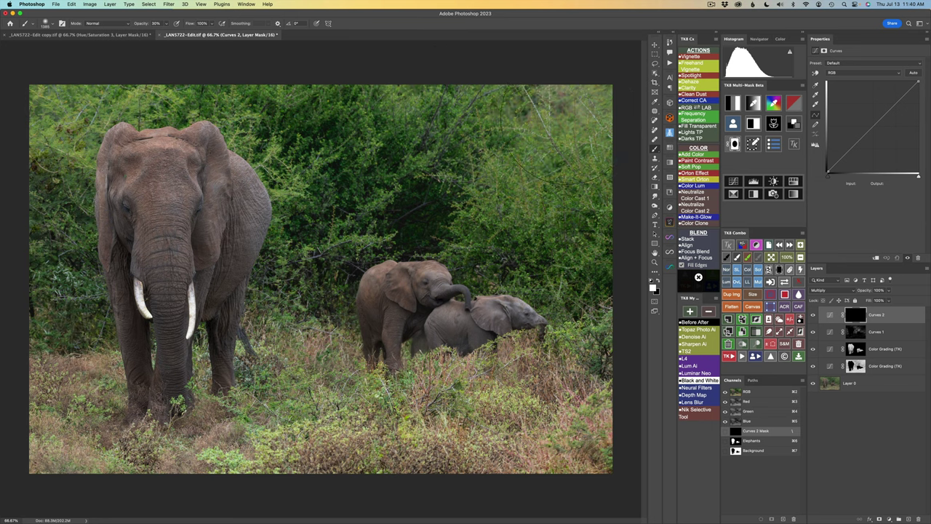
Paint white at 30% opacity on the new Curves mask to darken the photo's upper, right and lower edges around the elephants.
left_click(571, 116)
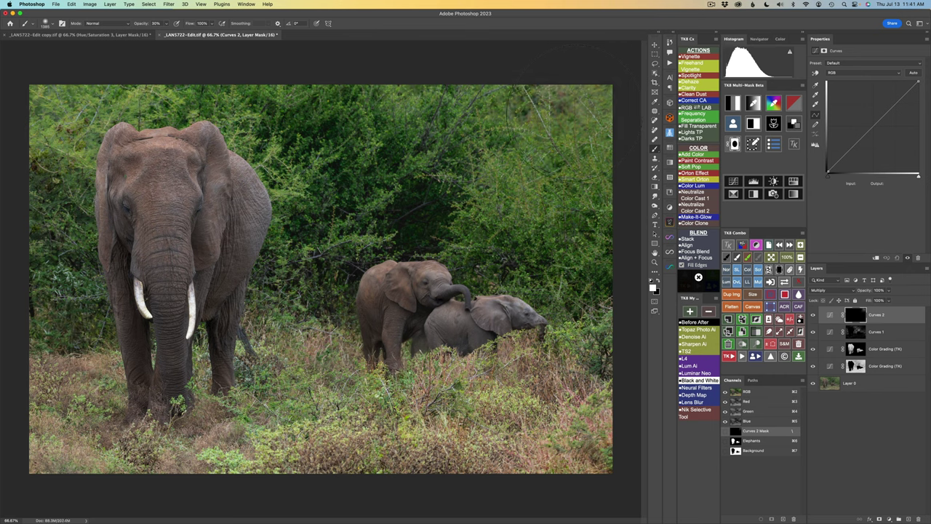
left_click(459, 112)
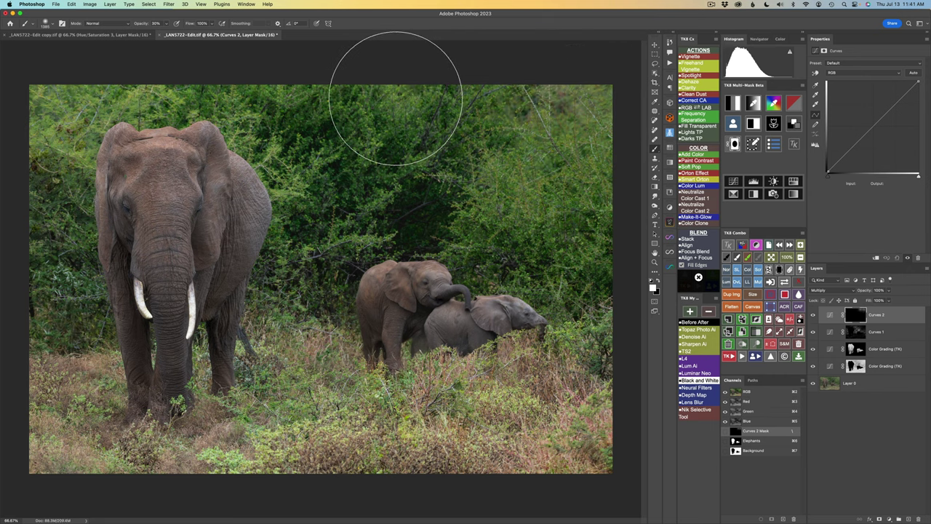
left_click(574, 127)
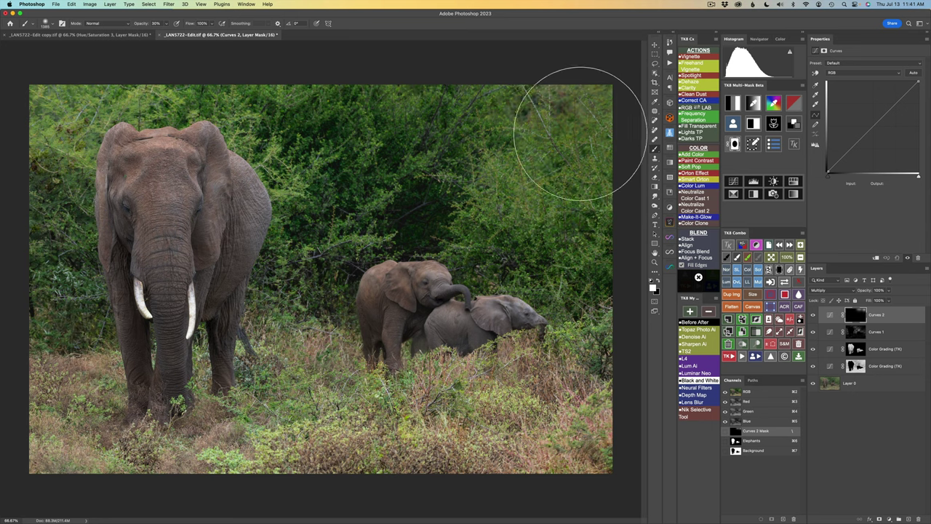
left_click(588, 179)
left_click(585, 259)
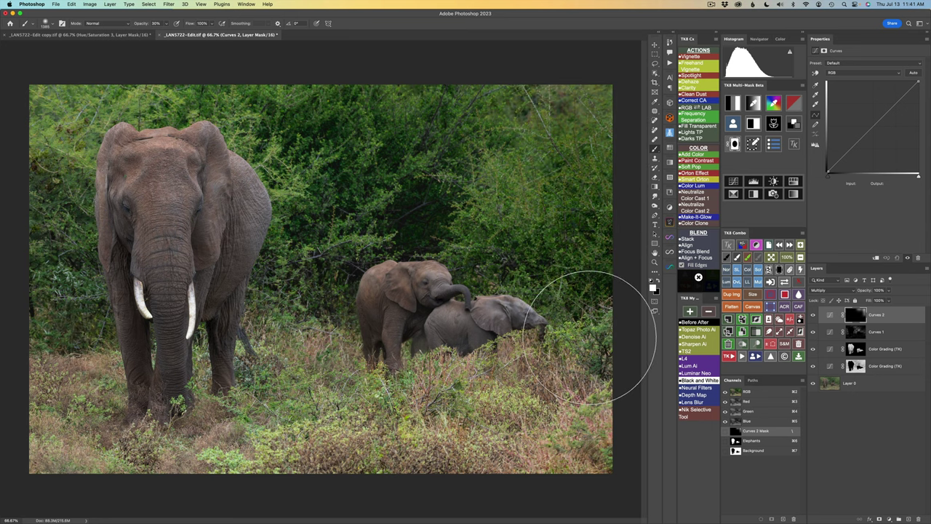
left_click(589, 381)
left_click(578, 429)
left_click(565, 444)
left_click(509, 435)
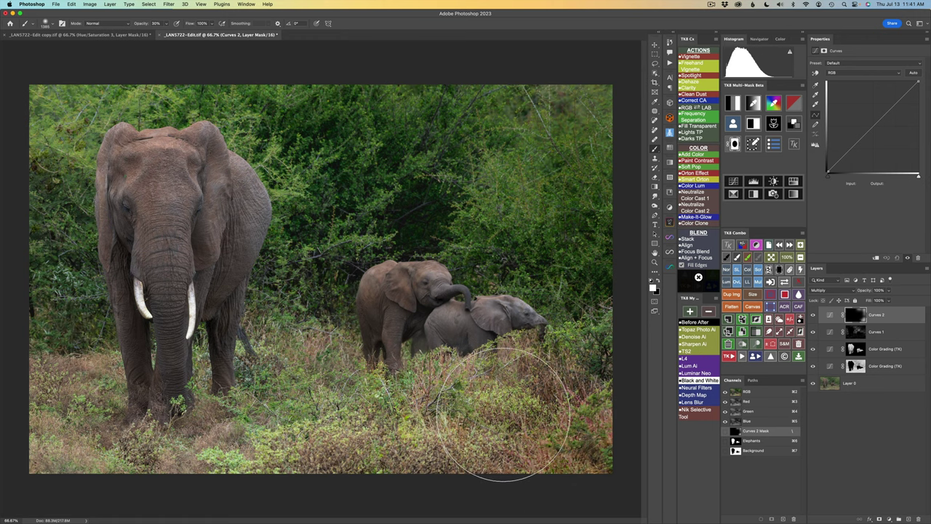
left_click(500, 413)
left_click(432, 423)
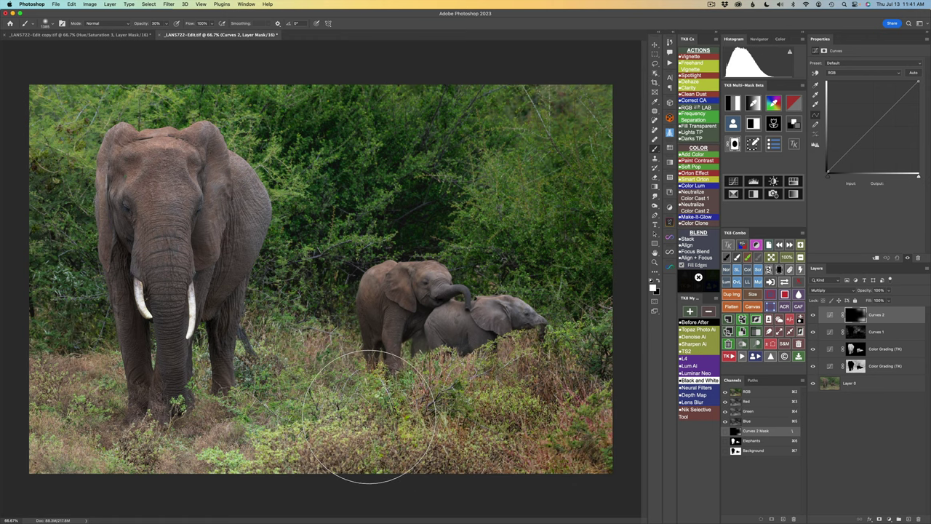
left_click(370, 416)
left_click(317, 377)
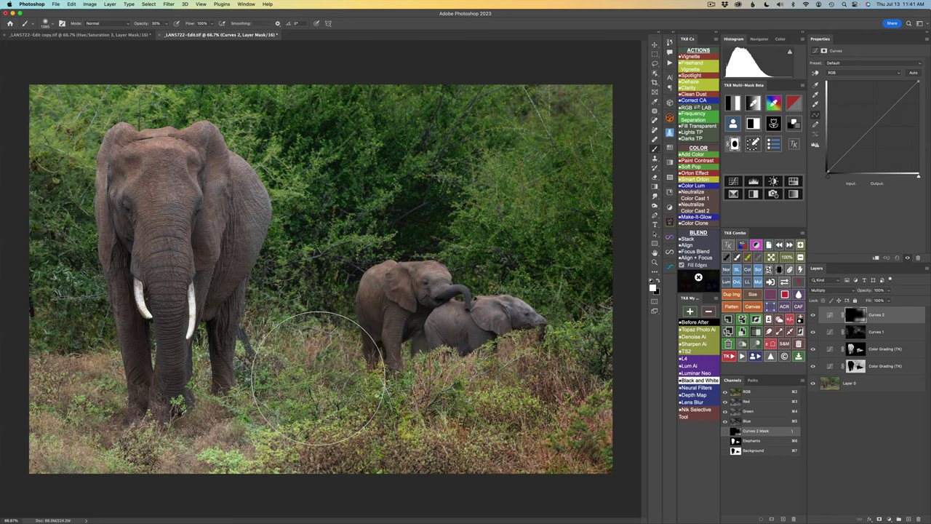
left_click(316, 373)
left_click(275, 396)
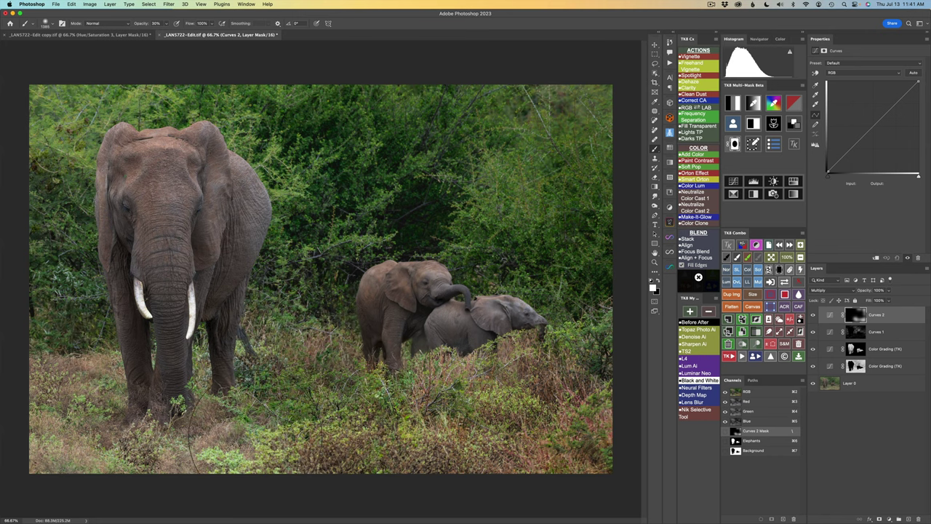
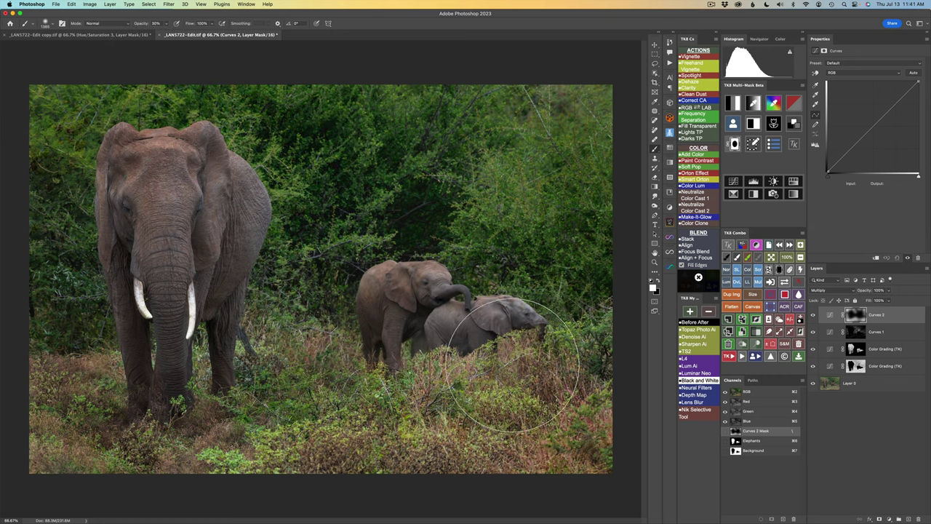
Build up the vignette with more large, soft white strokes on the mask along the photo's right and upper edges.
left_click(603, 343)
left_click(811, 408)
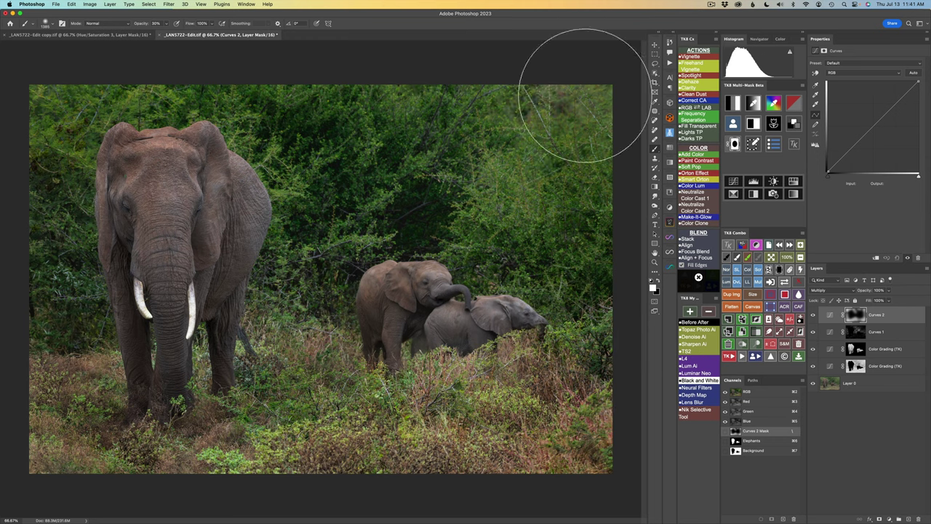
left_click(496, 76)
left_click(423, 75)
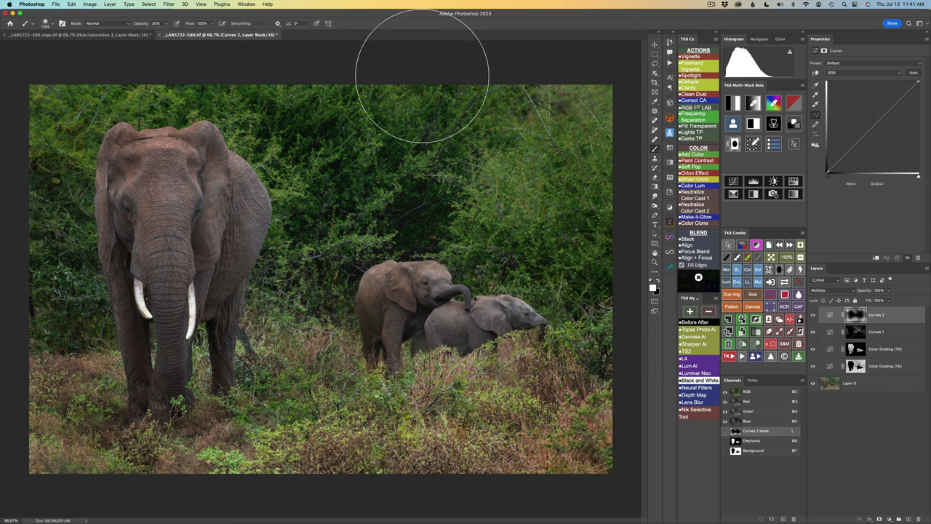
left_click(349, 52)
Inspect the vignette layer's mask on its own and compare the photo with that layer hidden and shown.
left_click(768, 271)
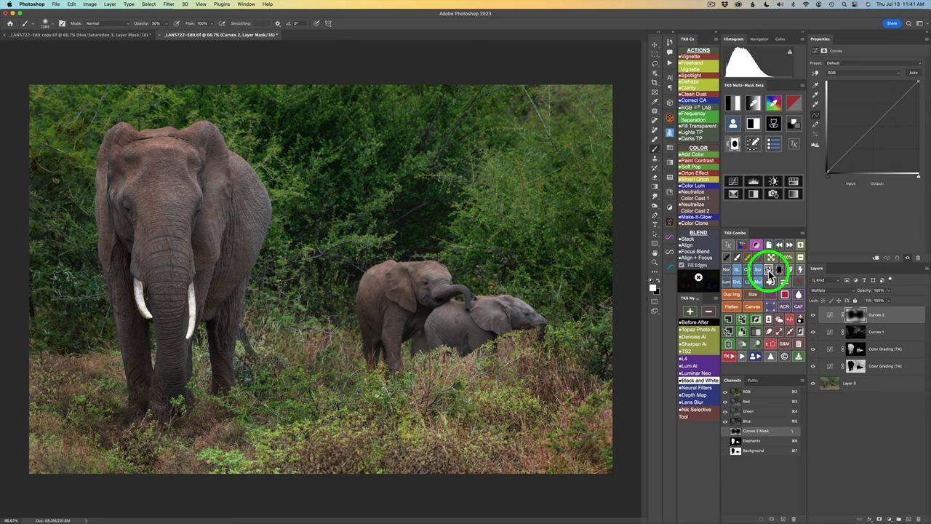
left_click(814, 318)
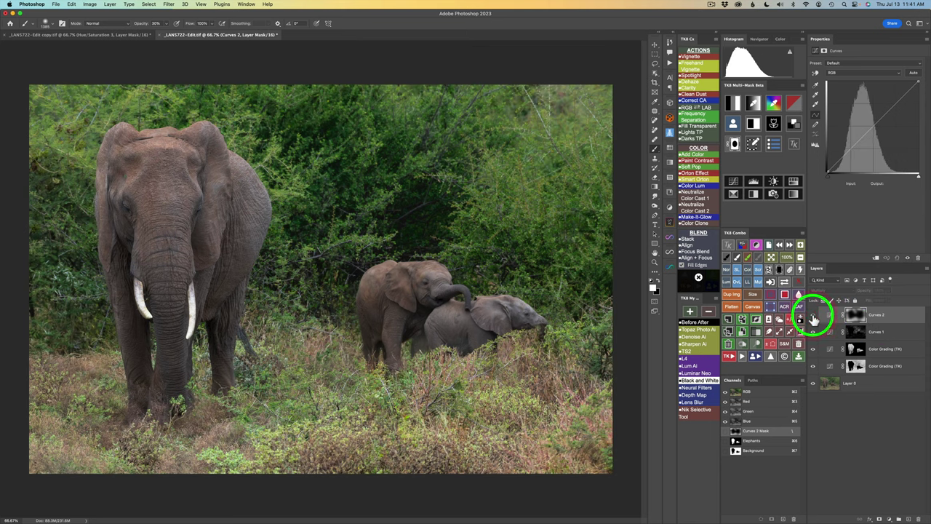
left_click(814, 319)
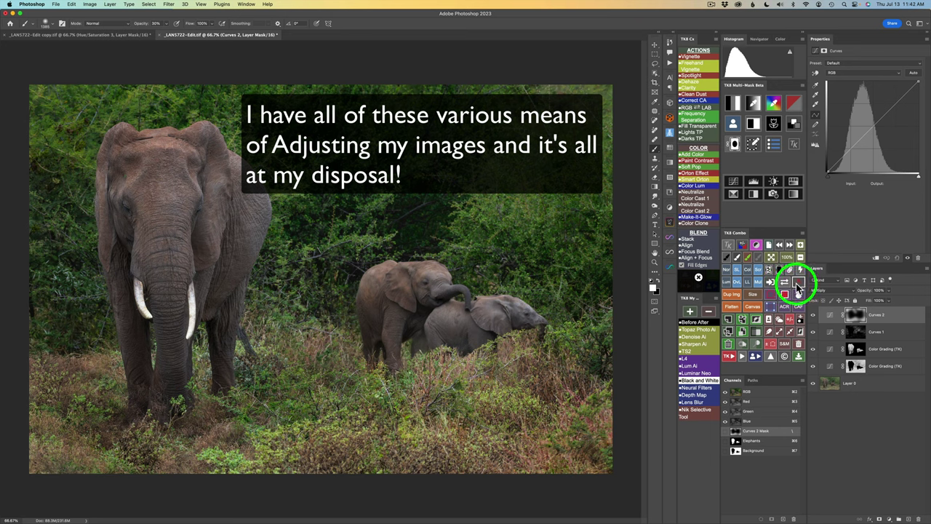
left_click(785, 283)
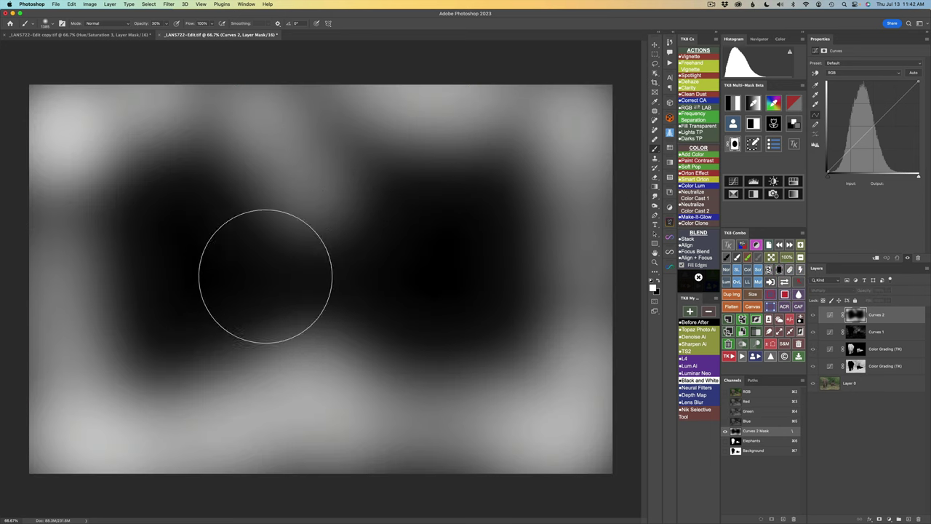
left_click(786, 284)
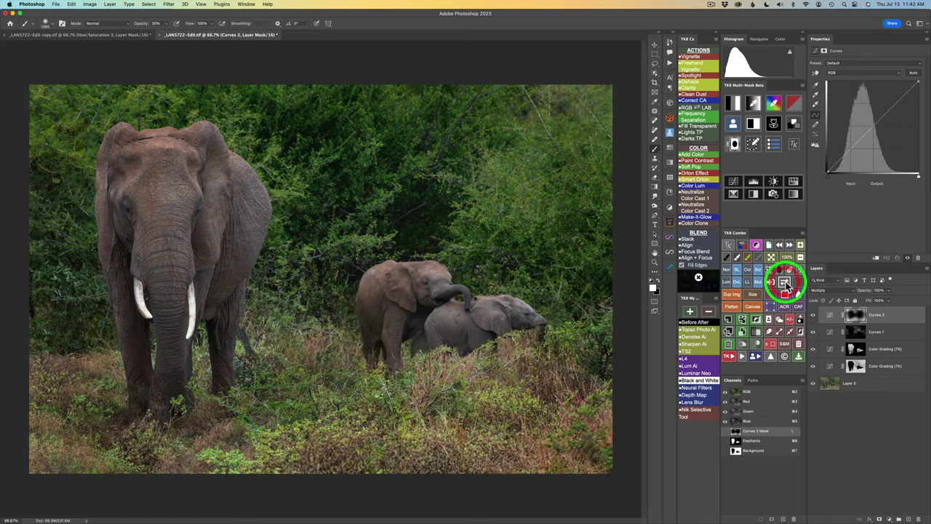
left_click(813, 315)
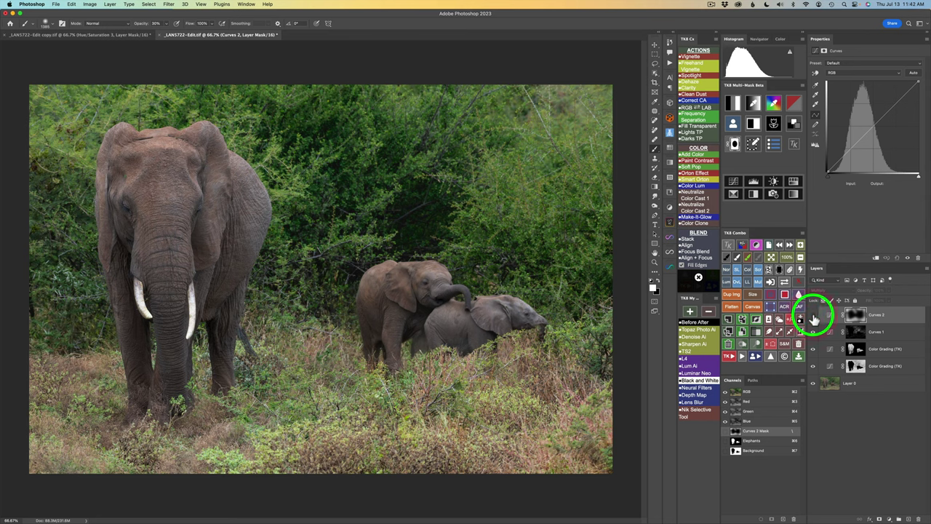
left_click(813, 315)
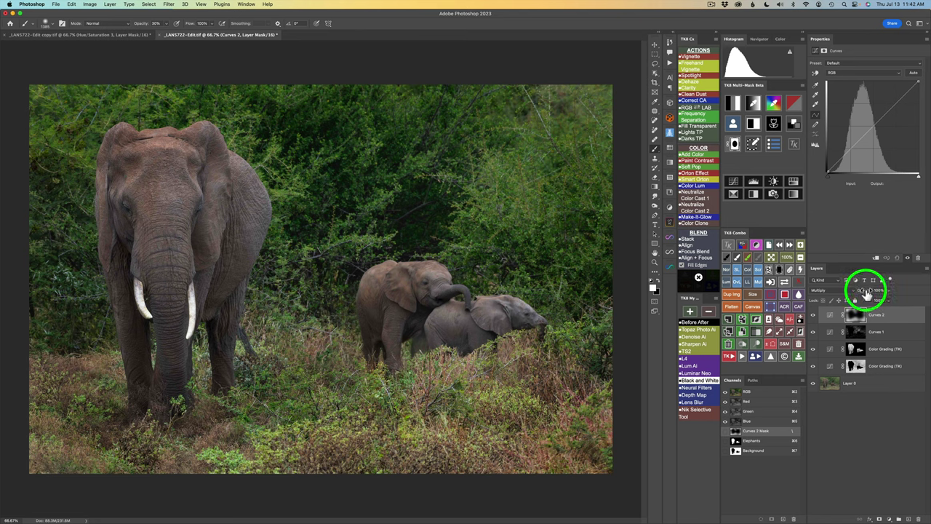
Compare the fully edited photo with the original using the Before After action.
left_click_drag(865, 291, 737, 286)
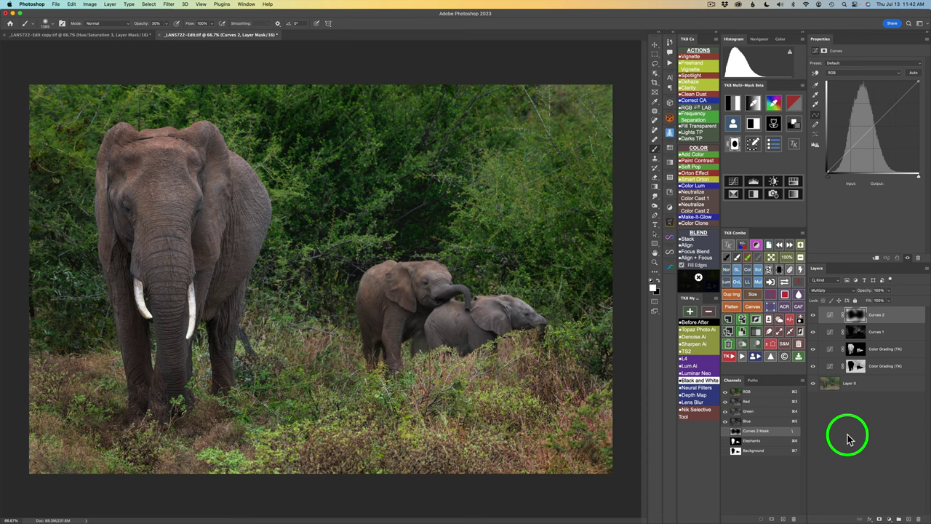
left_click(696, 325)
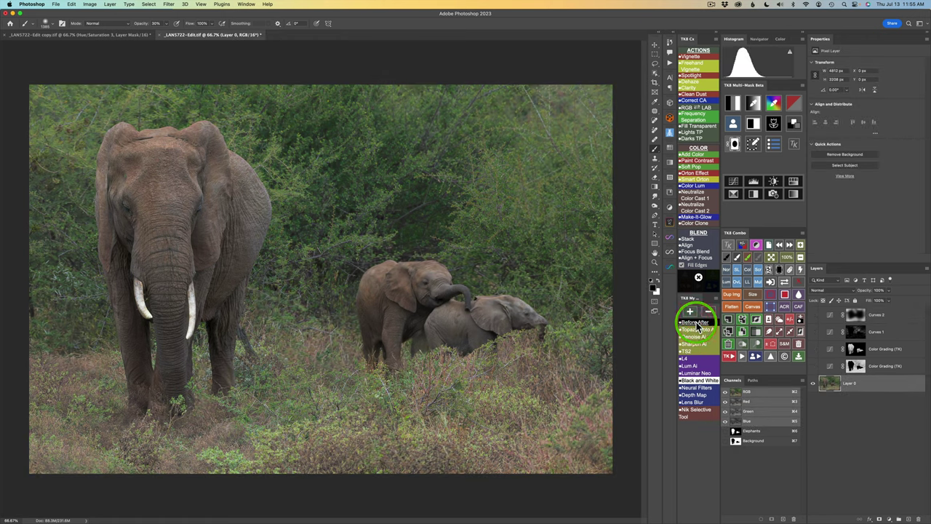
left_click(696, 325)
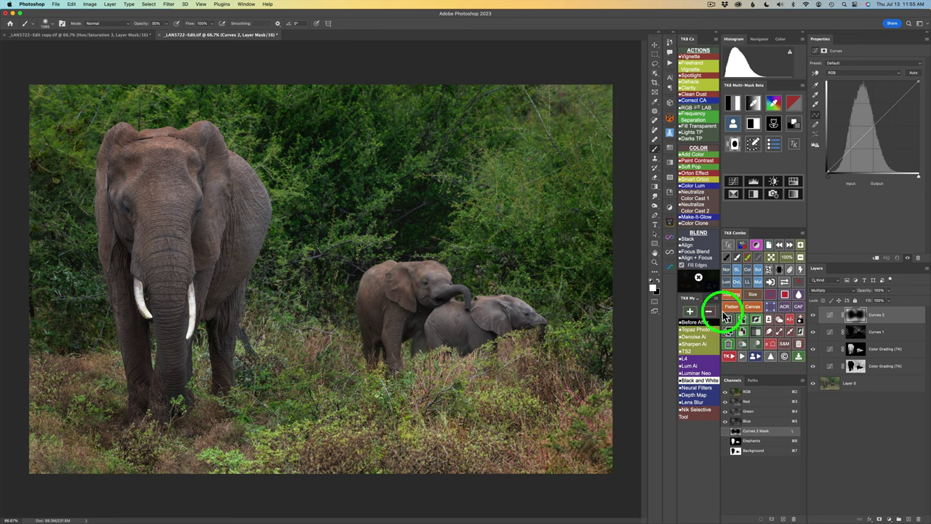
Run the Soft Pop action and restrict its layer with a Lights 1 luminosity mask in the layer mask mode.
left_click(692, 168)
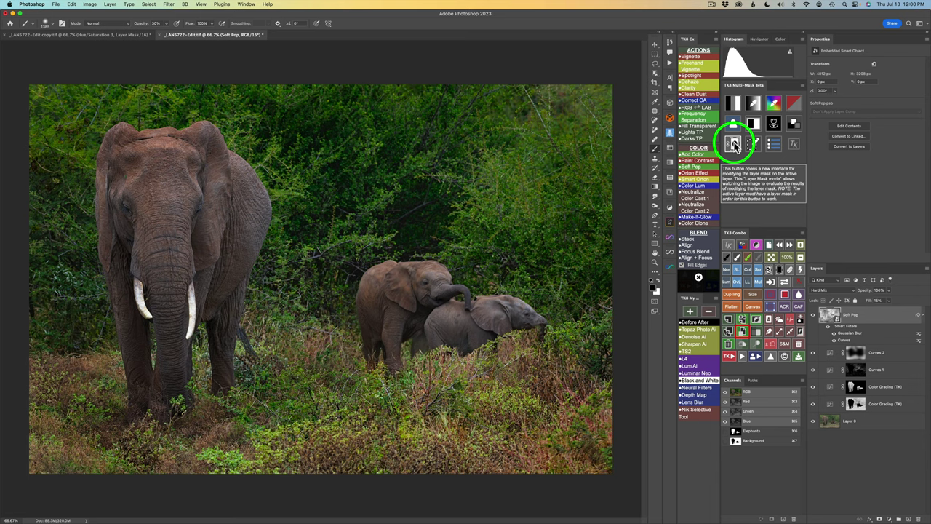
left_click(733, 144)
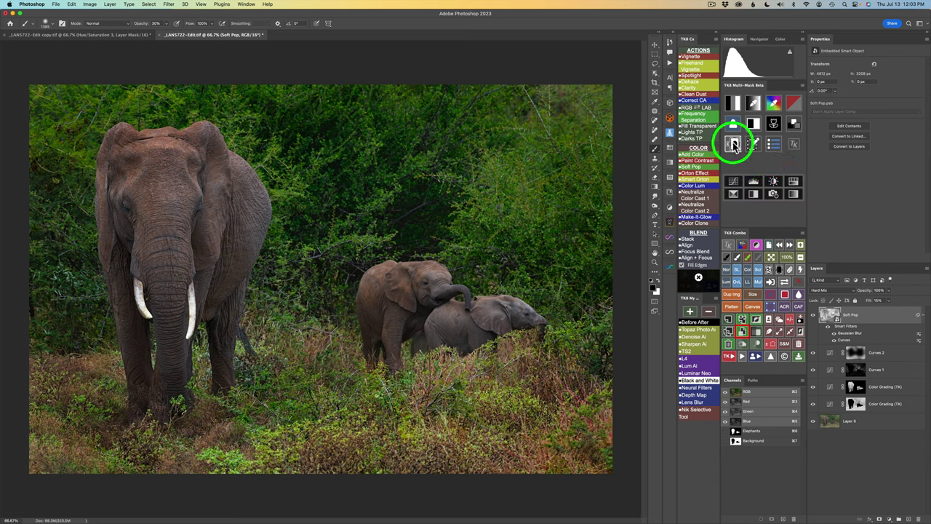
left_click(733, 144)
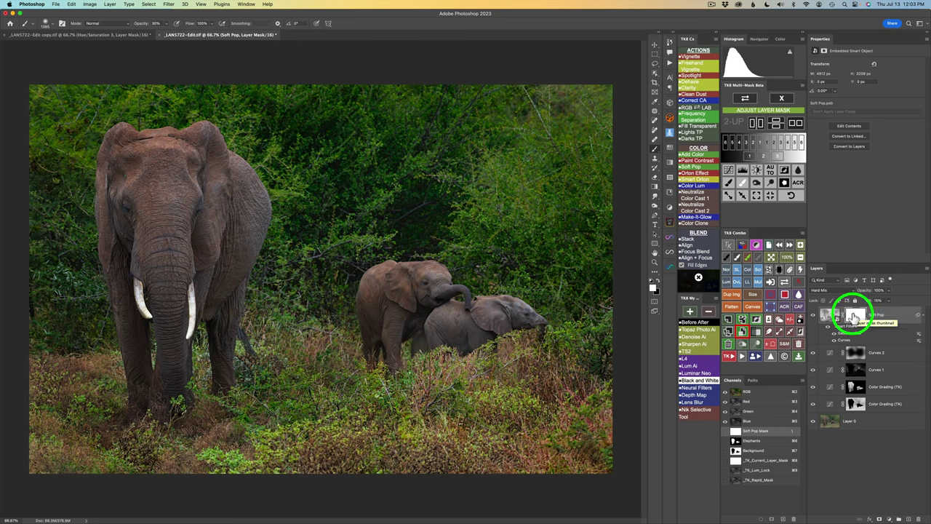
left_click(767, 144)
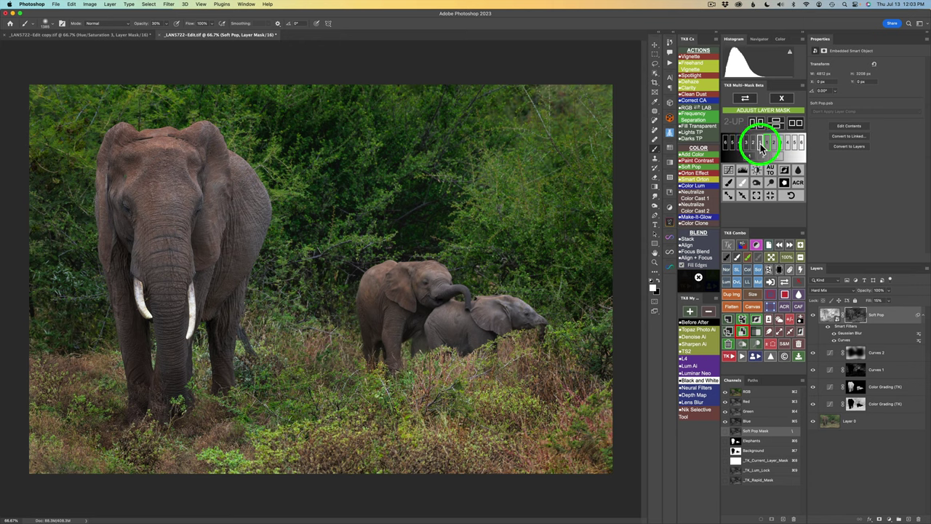
Replace the Soft Pop layer's mask with a Midtones 3 luminosity mask after trying Darks 1, Midtones 1 and Midtones 2.
left_click(760, 144)
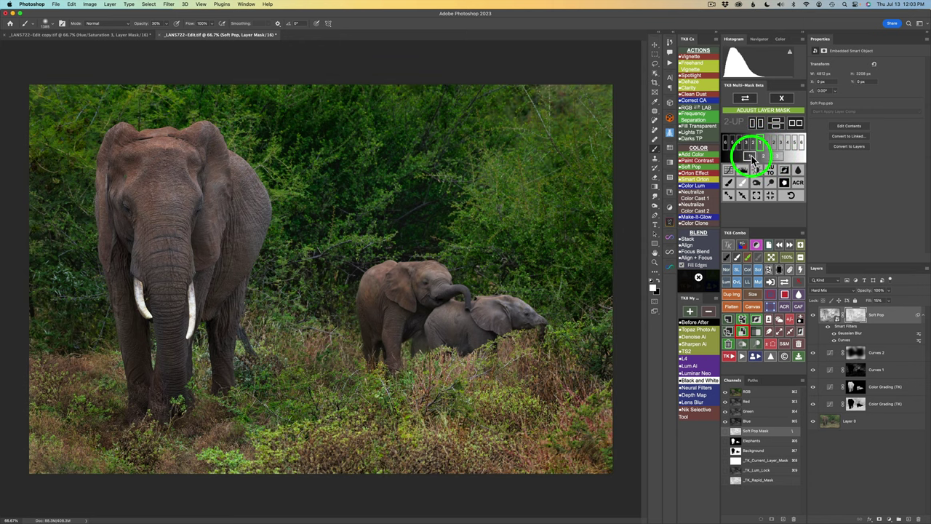
left_click(763, 157)
left_click(752, 157)
left_click(751, 157)
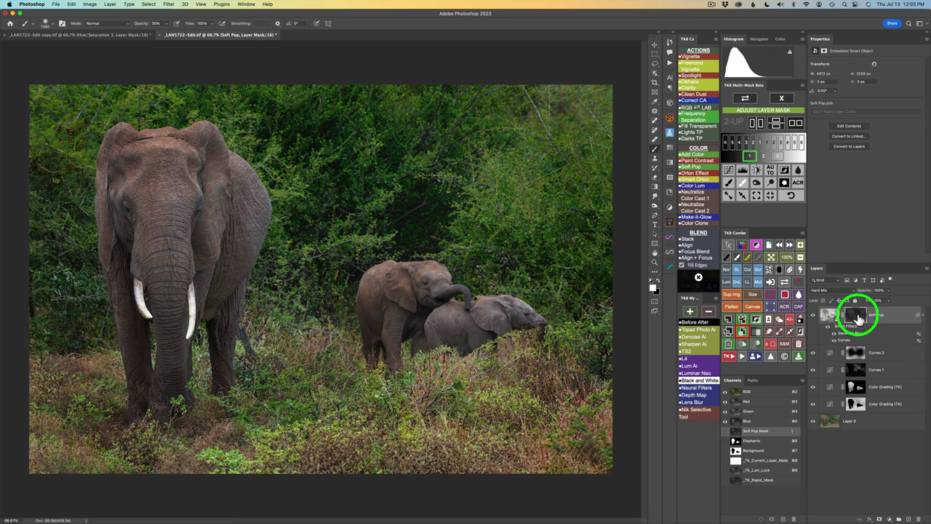
left_click(764, 157)
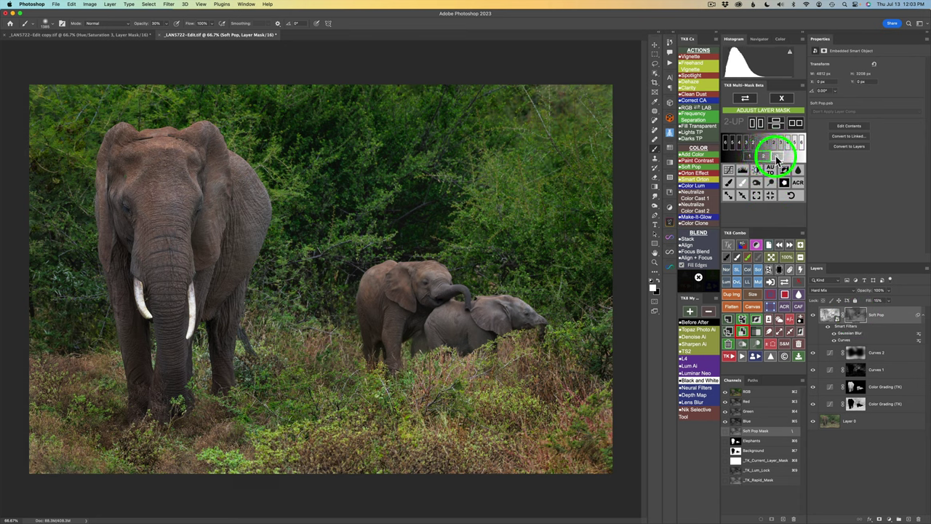
left_click(777, 157)
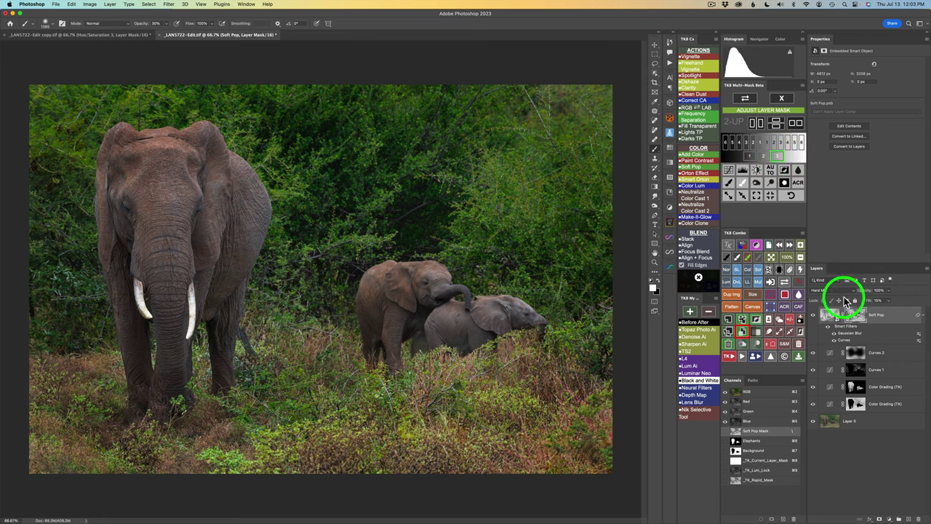
Compare the photo with the Soft Pop layer hidden and shown.
left_click(813, 318)
left_click(813, 317)
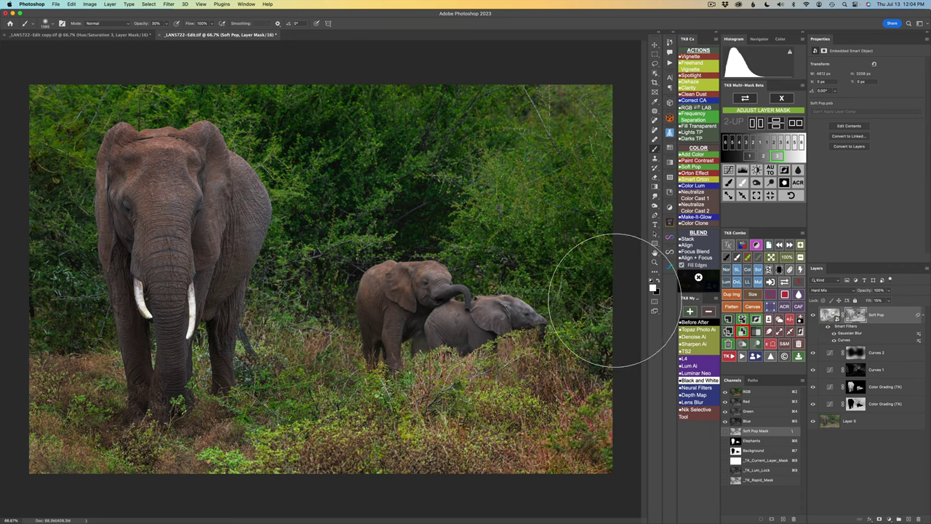
left_click(708, 310)
left_click(813, 317)
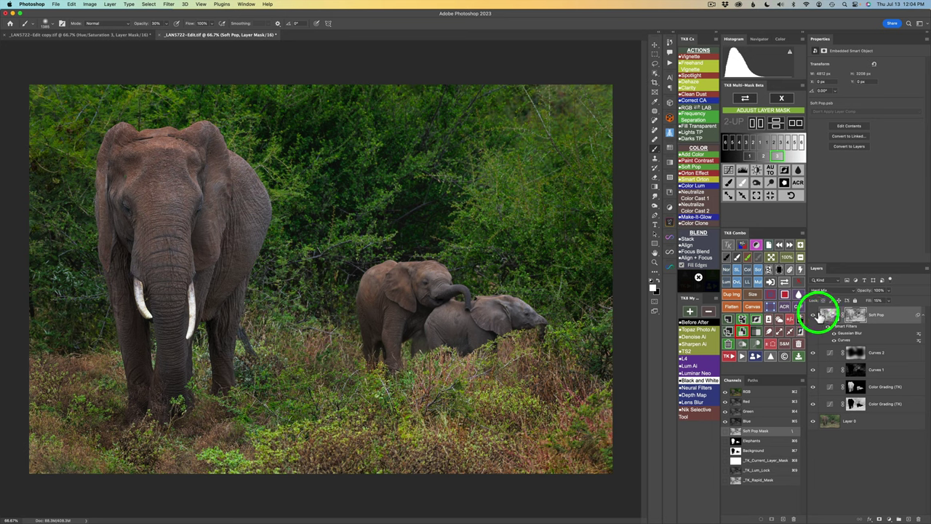
Compare the Soft Pop effect with its mask disabled and enabled, and leave the layer mask mode.
left_click(856, 313)
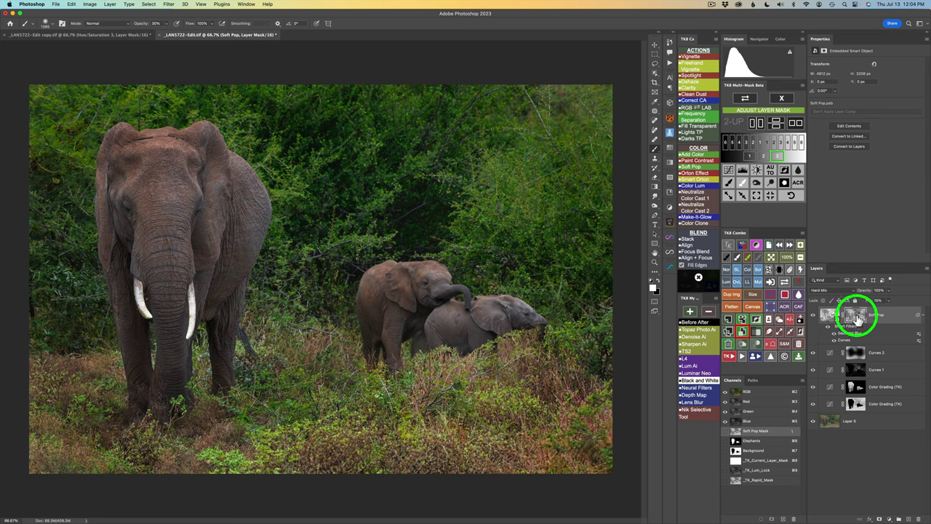
left_click_drag(858, 318, 800, 281)
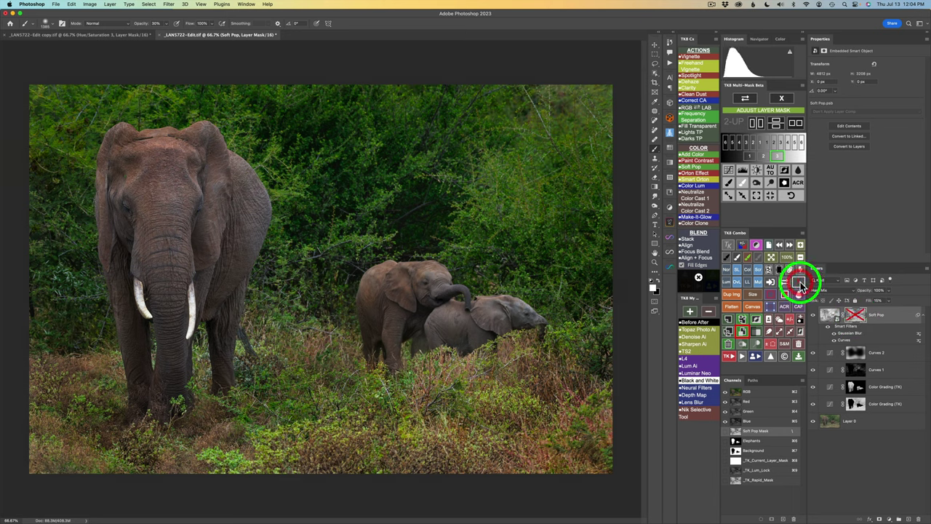
left_click(800, 282)
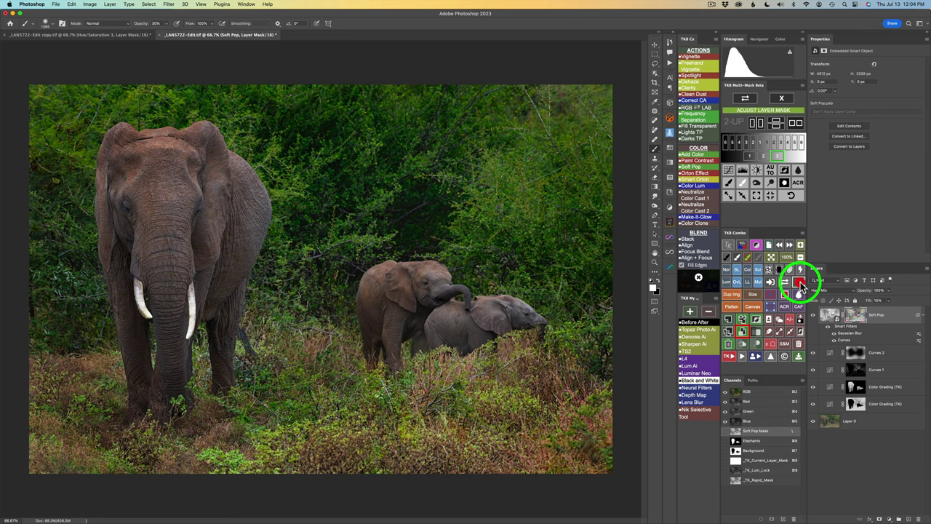
left_click(800, 282)
left_click(800, 281)
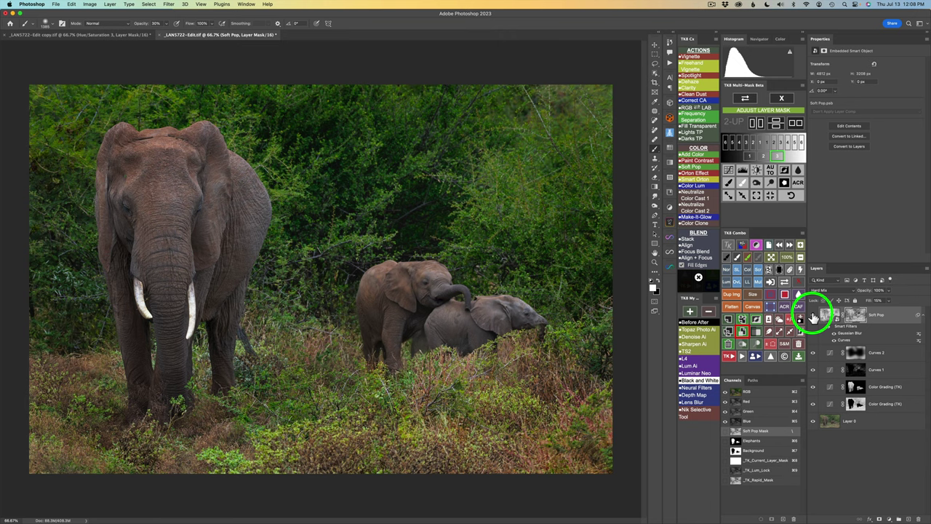
left_click(781, 99)
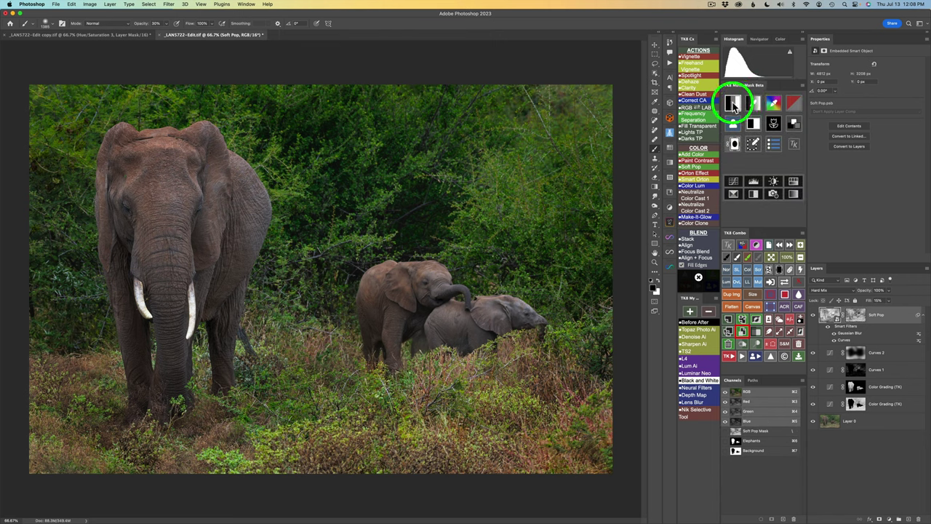
Preview the Midtones 1, 2 and 3 luminosity masks and add a Curves adjustment layer through the Midtones 1 mask.
left_click(733, 105)
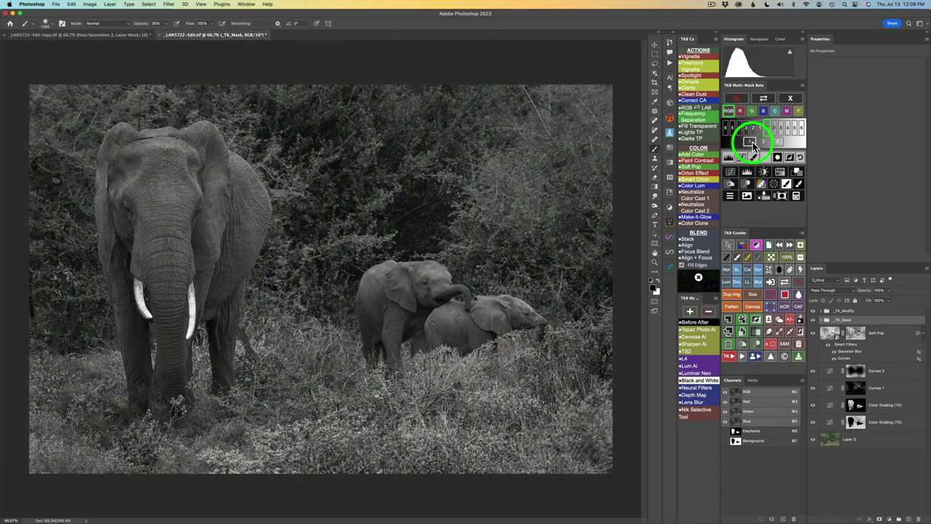
left_click(750, 142)
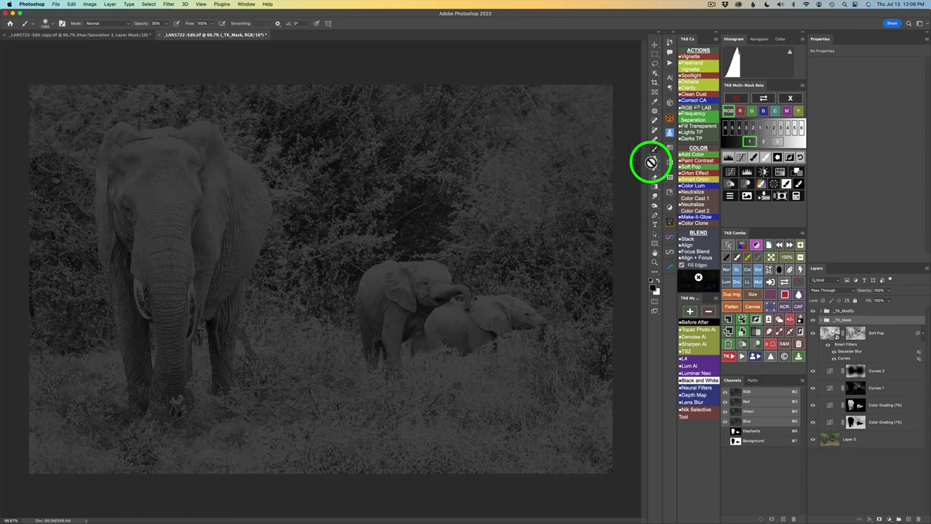
left_click(763, 143)
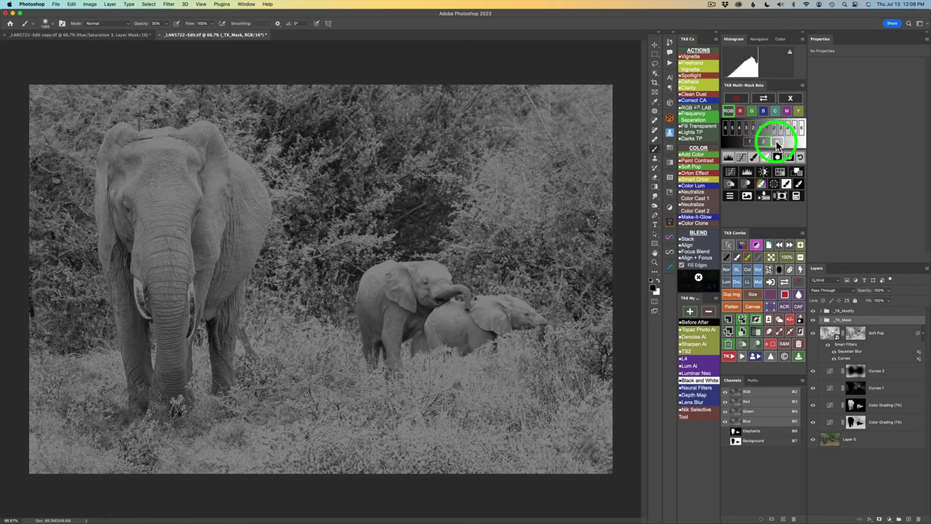
left_click(777, 143)
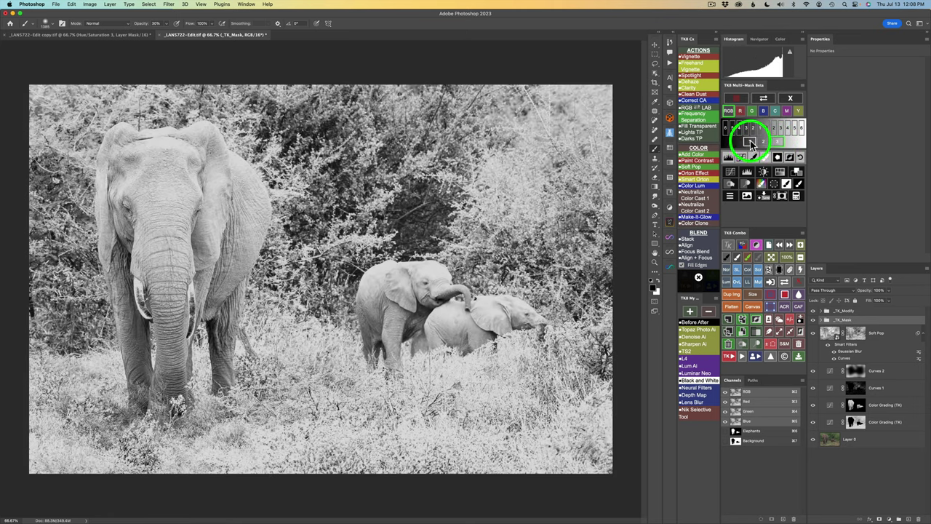
left_click(751, 144)
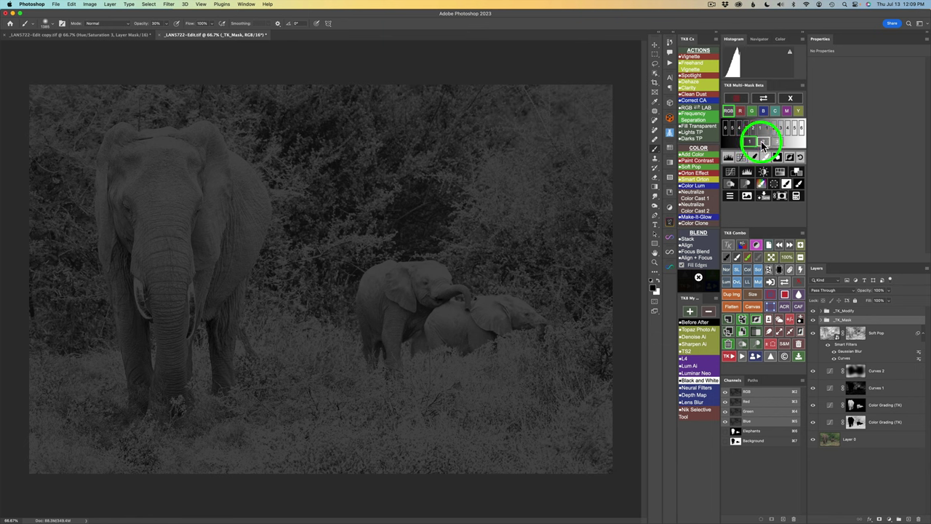
left_click(731, 171)
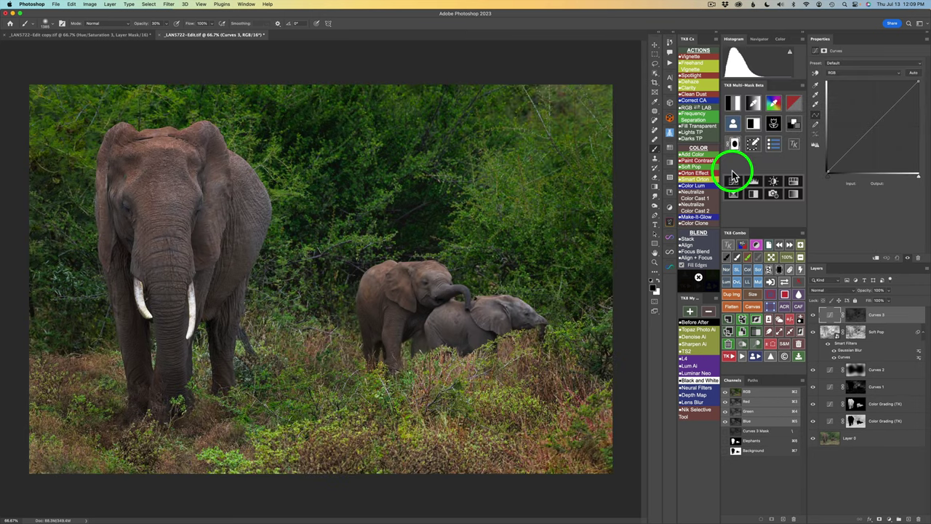
Try Screen blending on the Midtones 1 Curves layer with its visibility toggled, and delete that layer.
left_click(759, 271)
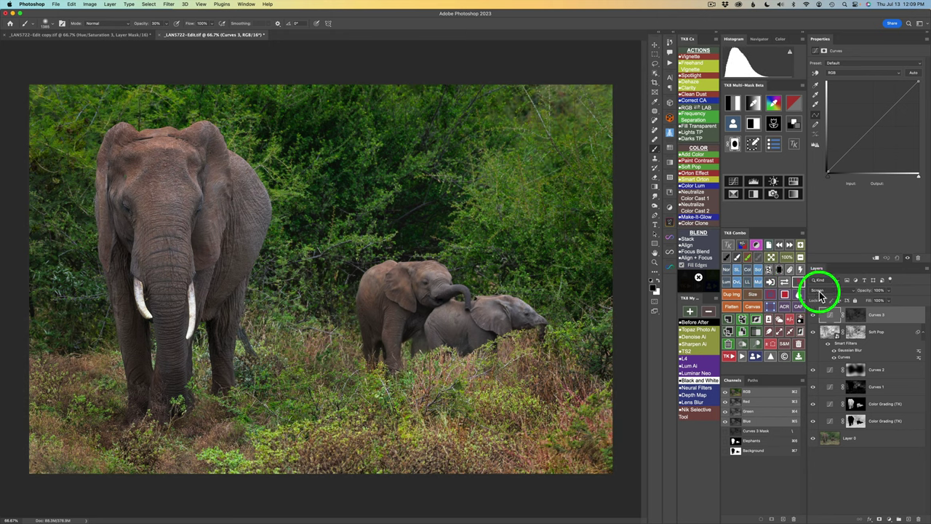
left_click(813, 317)
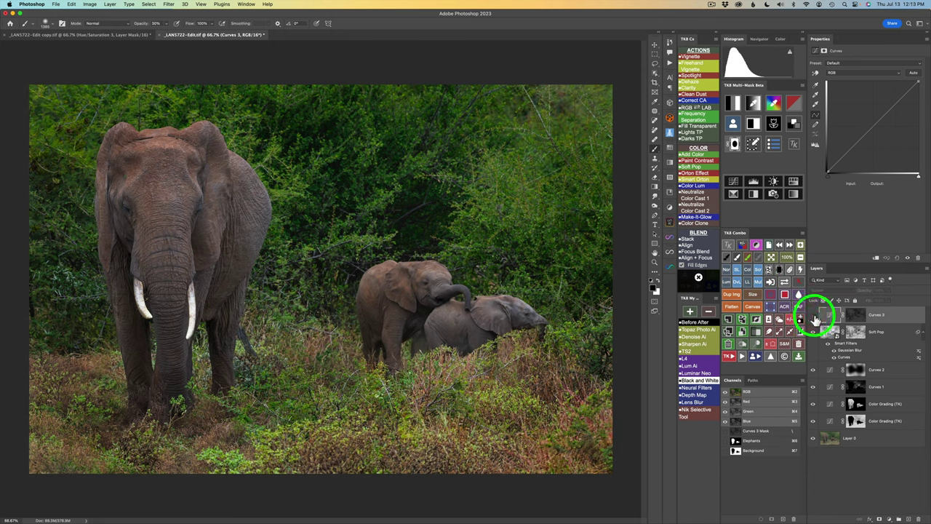
left_click(814, 317)
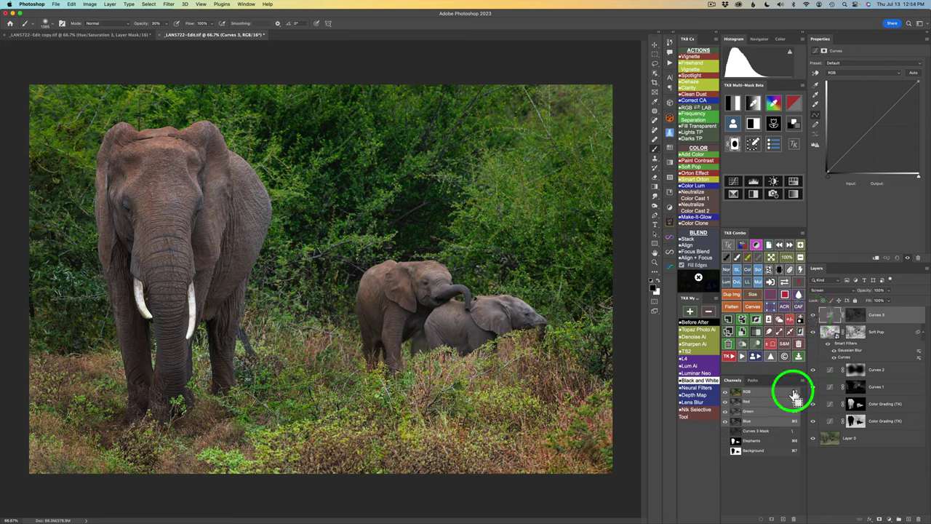
left_click_drag(794, 395, 832, 314)
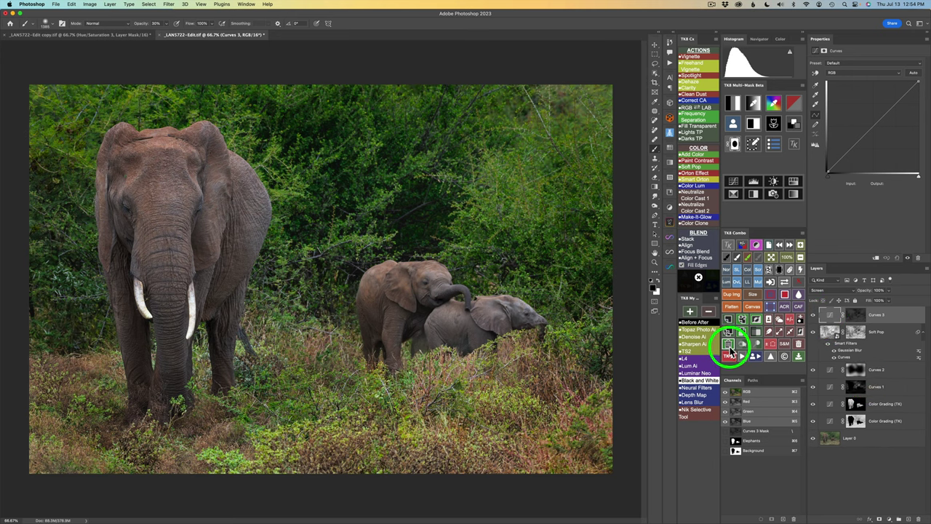
left_click(728, 344)
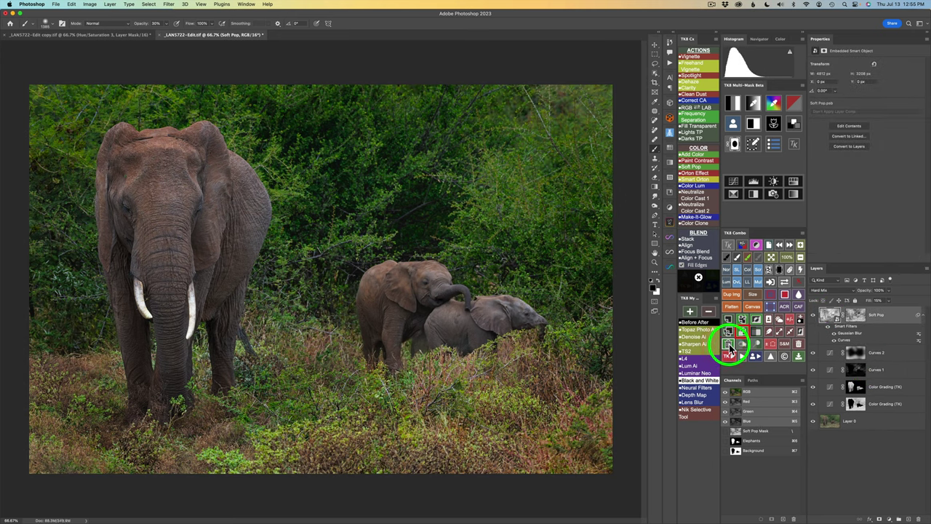
Add a Curves adjustment layer with a black mask above Soft Pop and set its blend mode to Screen.
left_click(733, 182)
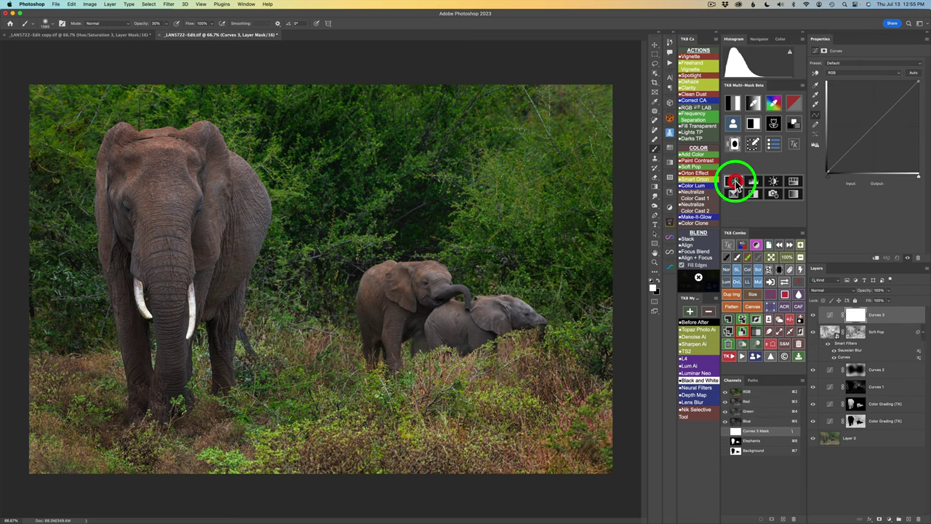
left_click(779, 269)
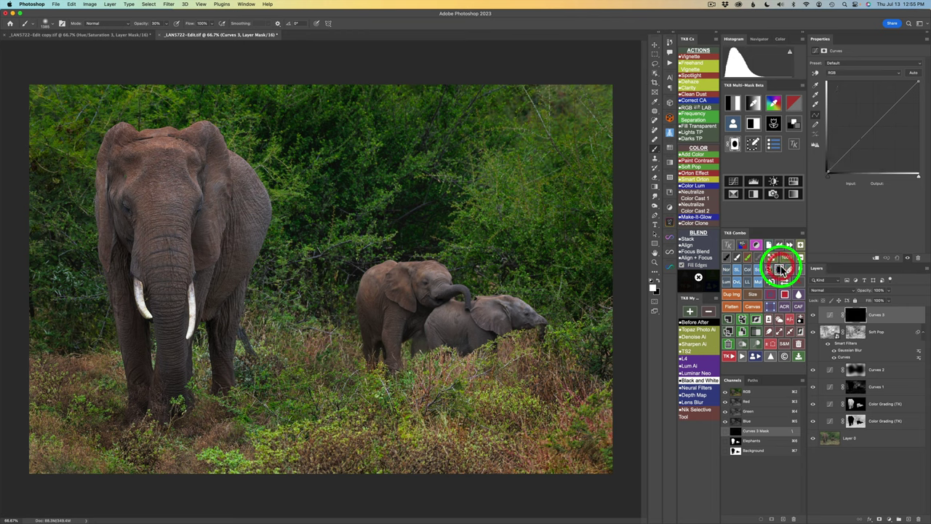
left_click(758, 271)
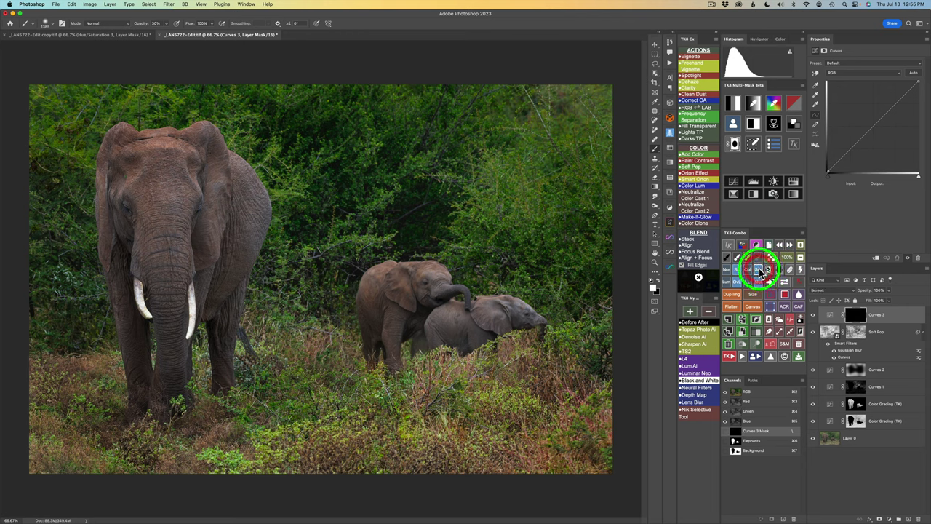
Apply a Midtones 2 luminosity mask to the Screen Curves layer in layer mask mode after trying Midtones 1 and 3.
left_click(735, 142)
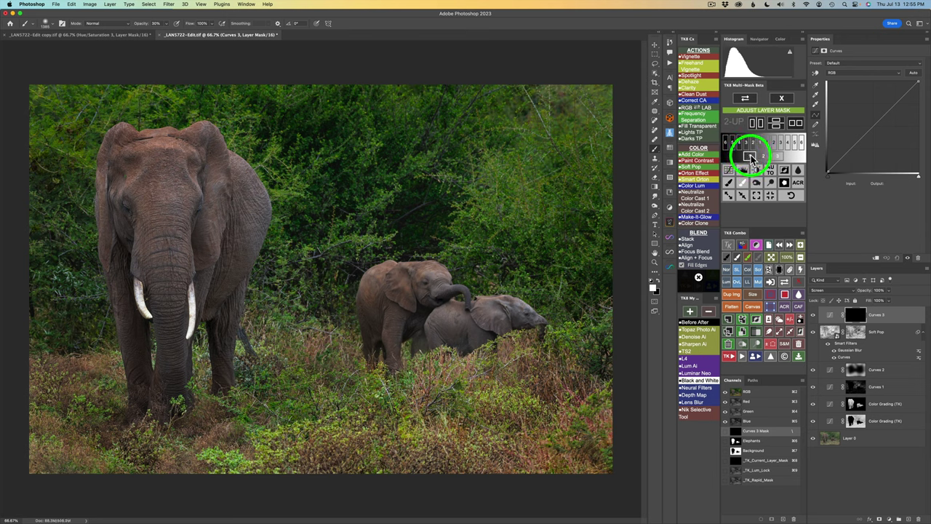
left_click(750, 160)
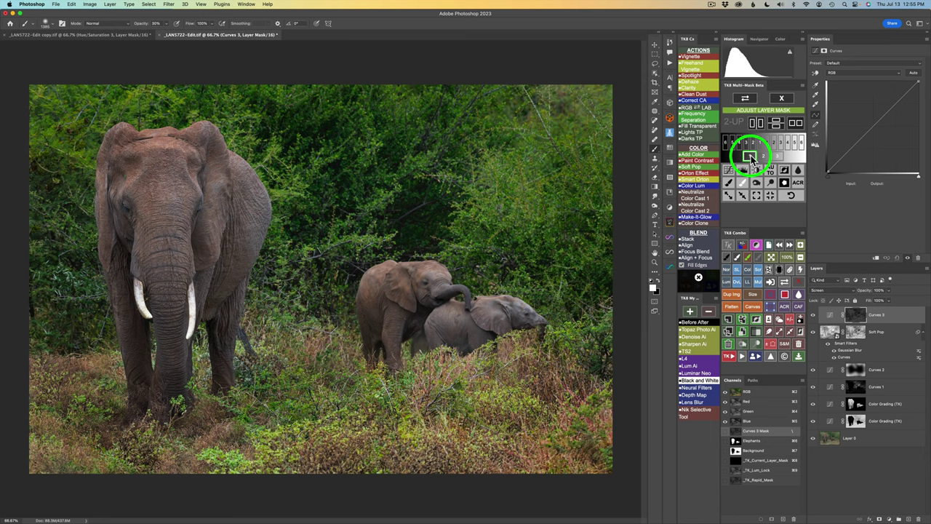
left_click(763, 155)
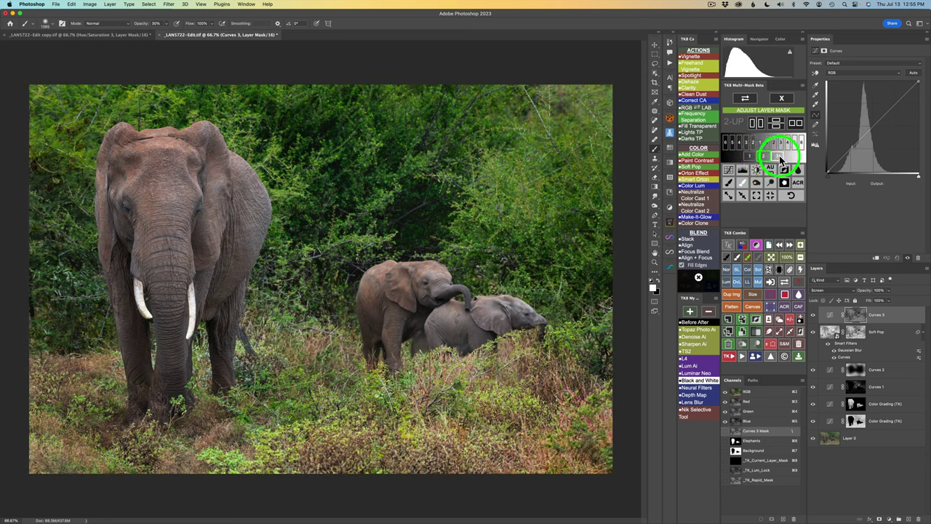
left_click(780, 156)
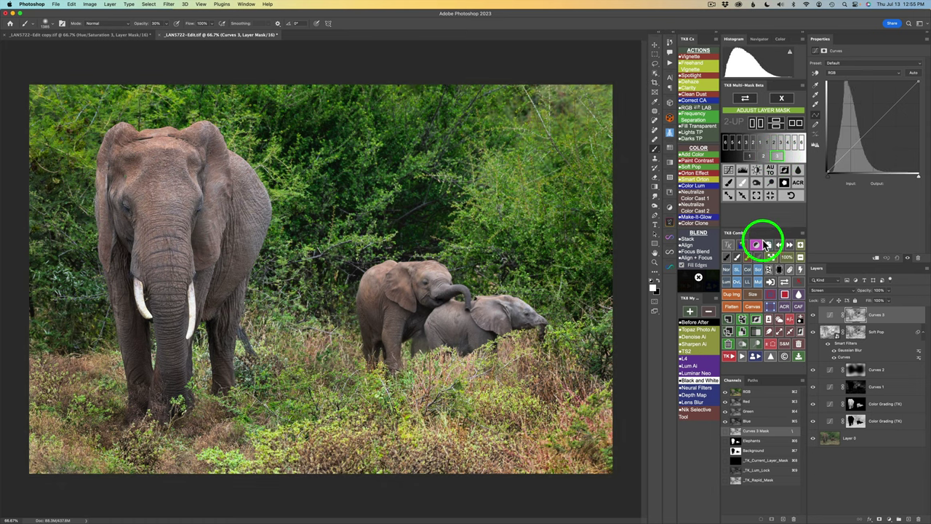
left_click(762, 155)
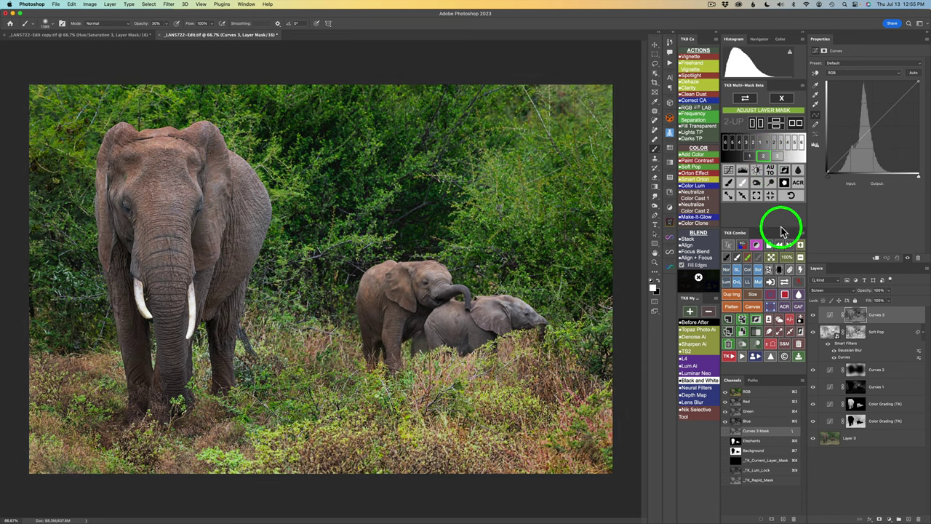
Compare the Screen Curves layer with its mask disabled and enabled, and with the whole layer hidden and shown.
left_click(797, 280)
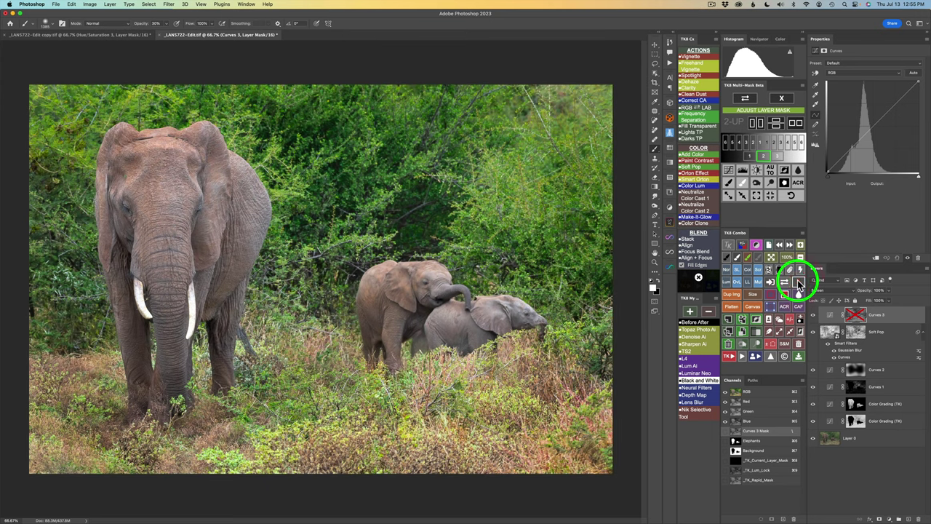
left_click(797, 280)
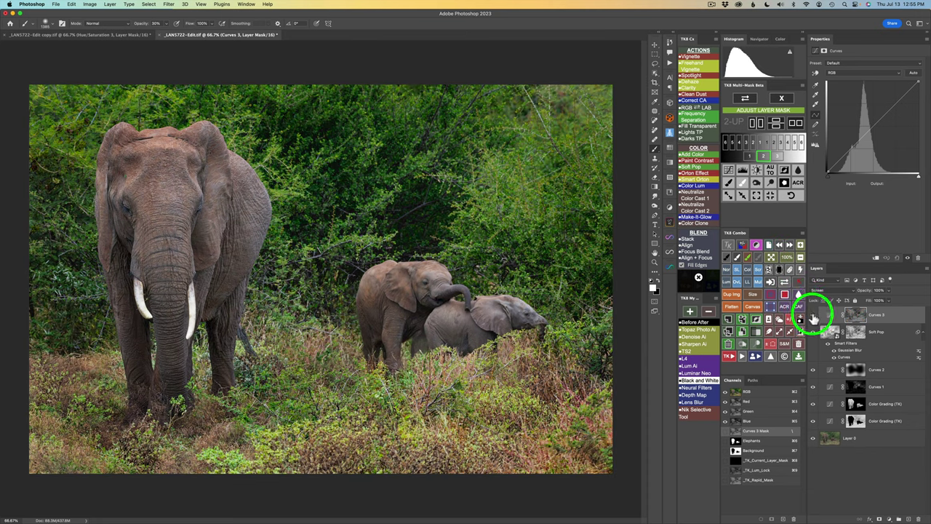
left_click(813, 317)
left_click(813, 317)
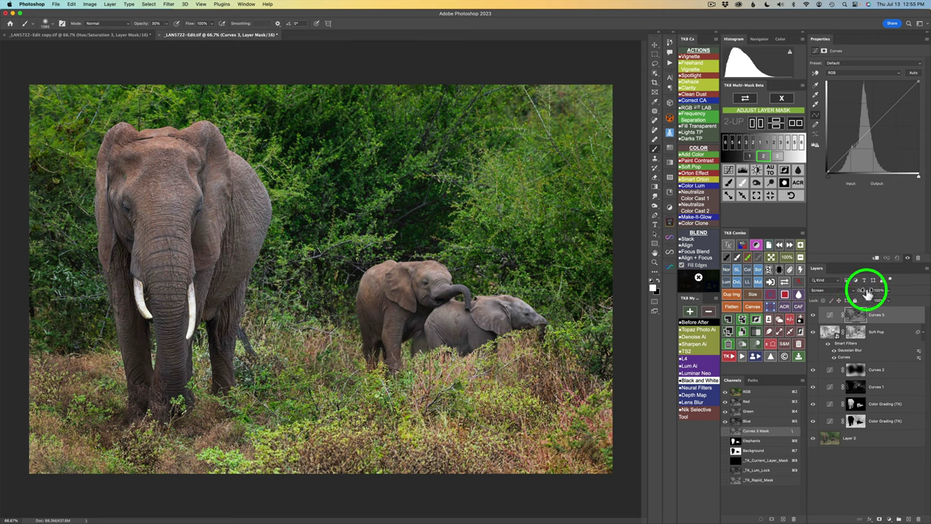
Lower the opacity of the Screen Curves layer and check the softened brightening with the layer hidden and shown.
left_click_drag(867, 291, 734, 272)
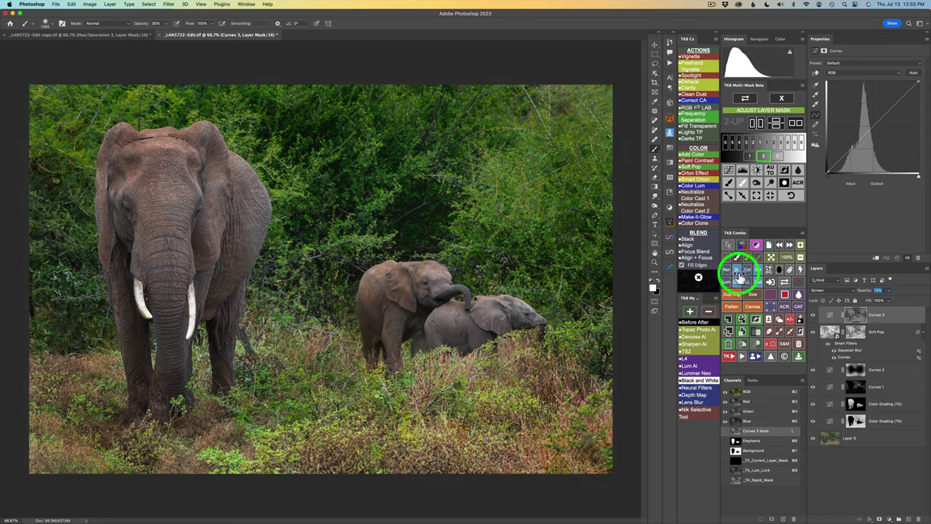
left_click(814, 316)
left_click(813, 315)
left_click(569, 196)
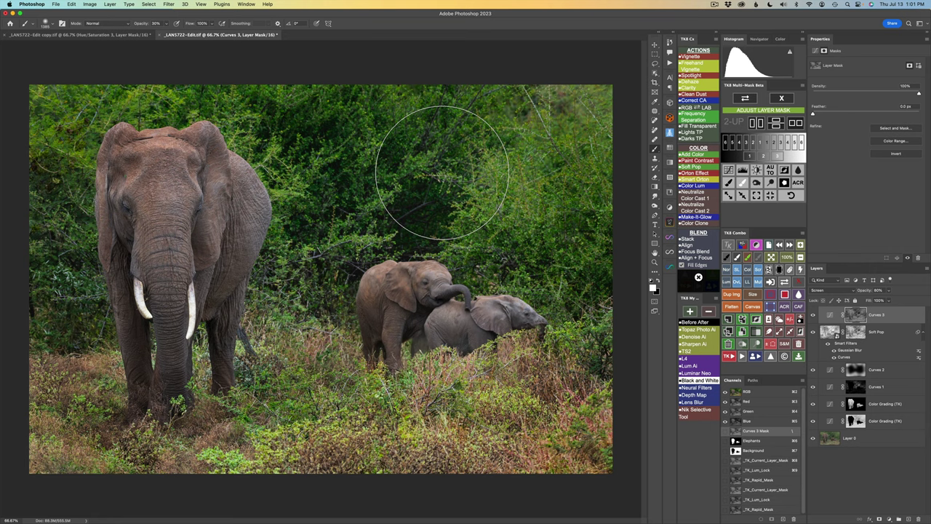
Set the Curves 3 layer's opacity to 60%, check it hidden and shown, and exit layer mask mode.
key("z")
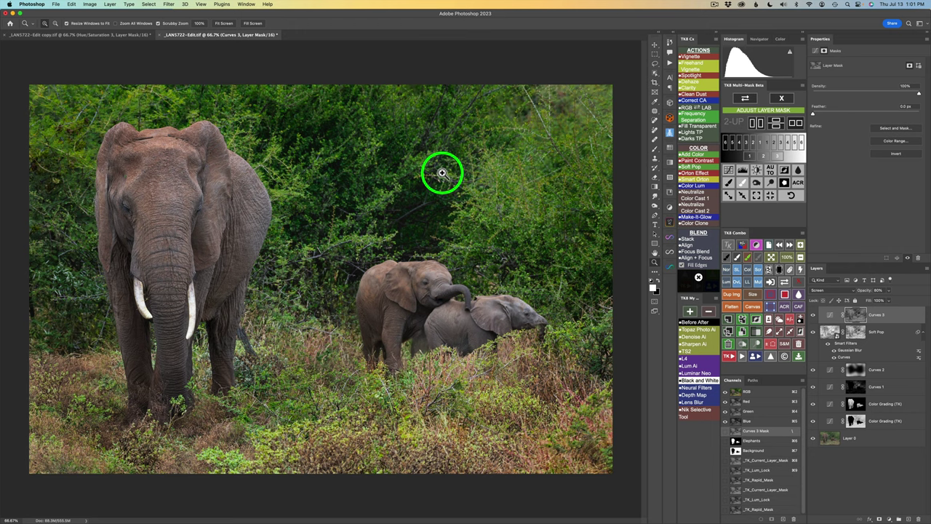
key("7")
key("6")
left_click(813, 316)
left_click(813, 316)
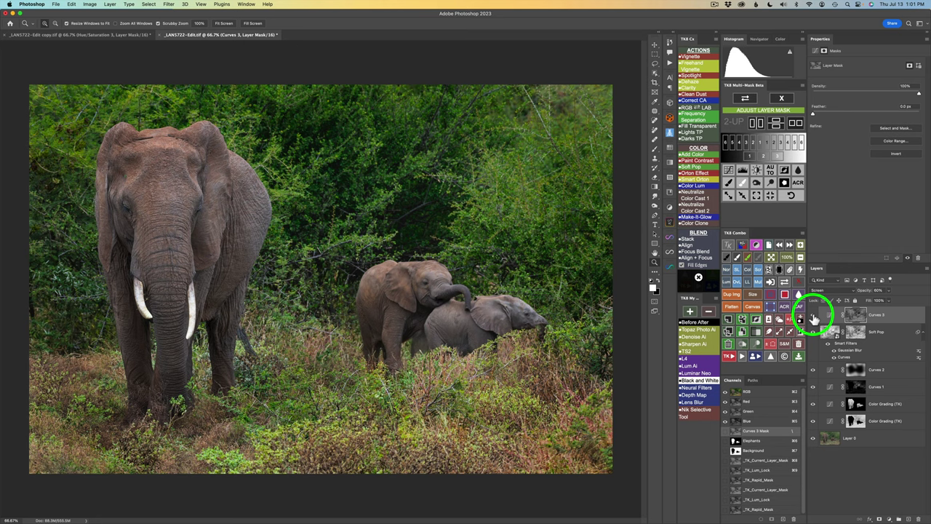
left_click_drag(813, 319, 844, 334)
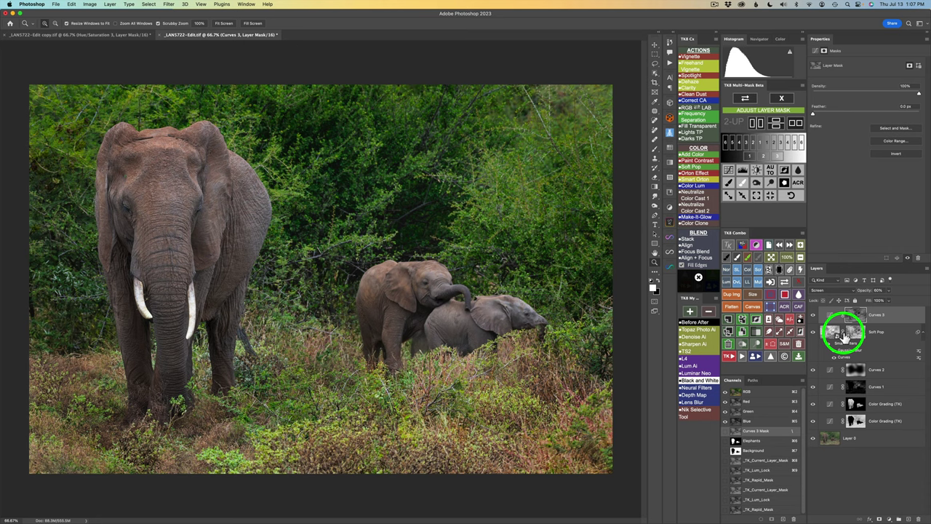
left_click_drag(843, 334, 843, 335)
left_click_drag(843, 335, 850, 317)
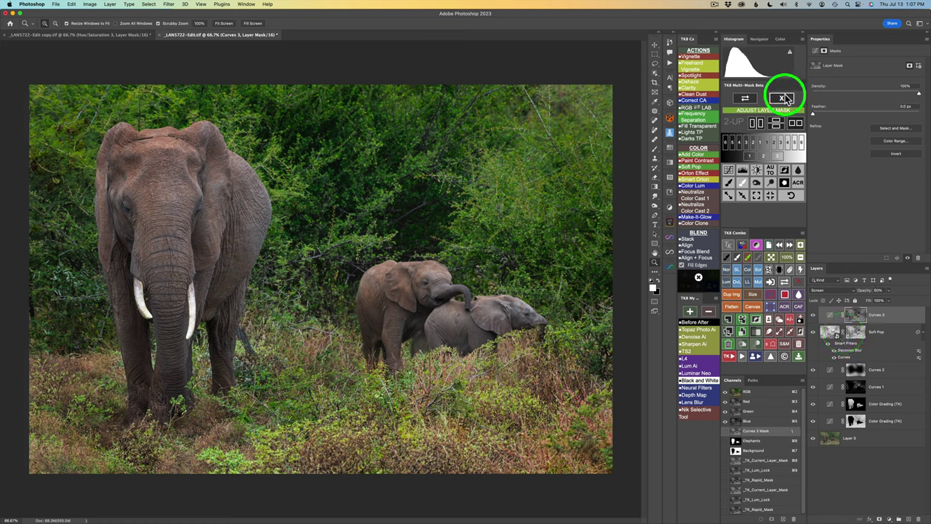
left_click(785, 101)
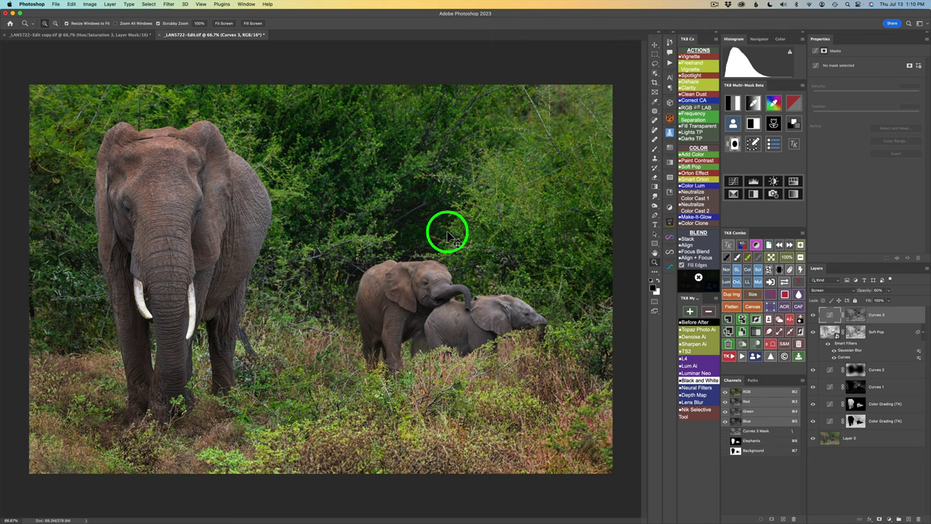
Lasso a freehand selection around the elephants and run the Freehand Vignette action, accepting the suggested Gaussian Blur radius.
key("l")
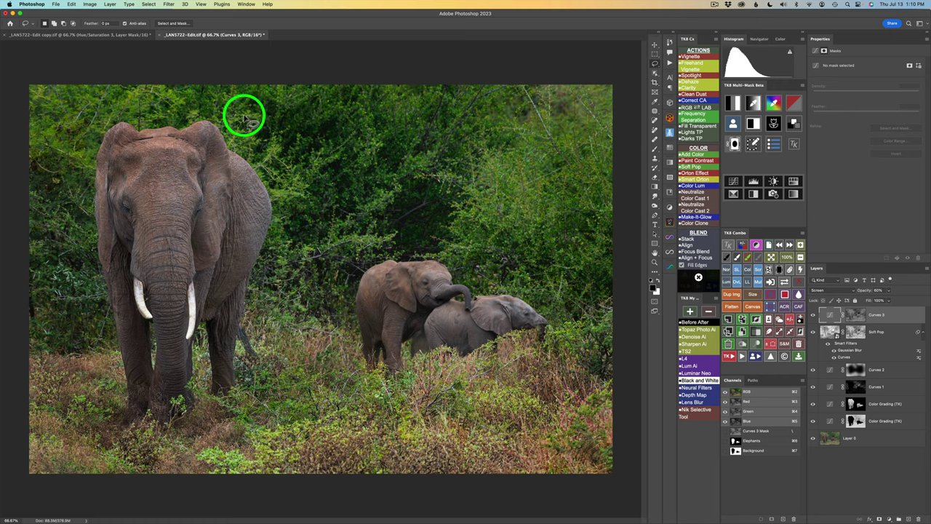
mouse_move(235, 113)
left_mouse_down()
mouse_move(124, 113)
mouse_move(81, 139)
mouse_move(65, 174)
mouse_move(77, 342)
mouse_move(100, 400)
mouse_move(131, 433)
mouse_move(157, 445)
mouse_move(210, 446)
mouse_move(263, 384)
mouse_move(293, 369)
mouse_move(369, 410)
mouse_move(426, 419)
mouse_move(476, 412)
mouse_move(582, 342)
mouse_move(584, 287)
mouse_move(505, 198)
mouse_move(397, 180)
mouse_move(344, 202)
mouse_move(309, 192)
mouse_move(229, 108)
left_mouse_up()
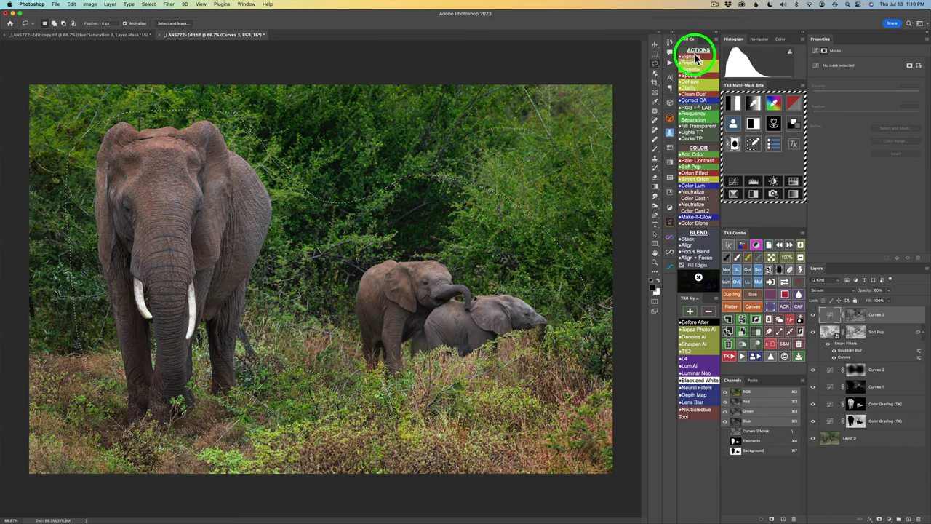
left_click(695, 67)
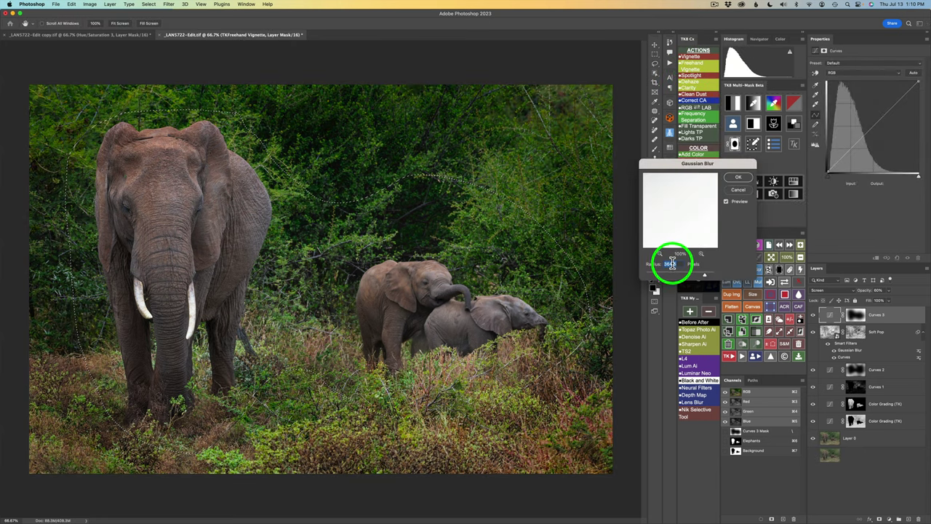
left_click(737, 179)
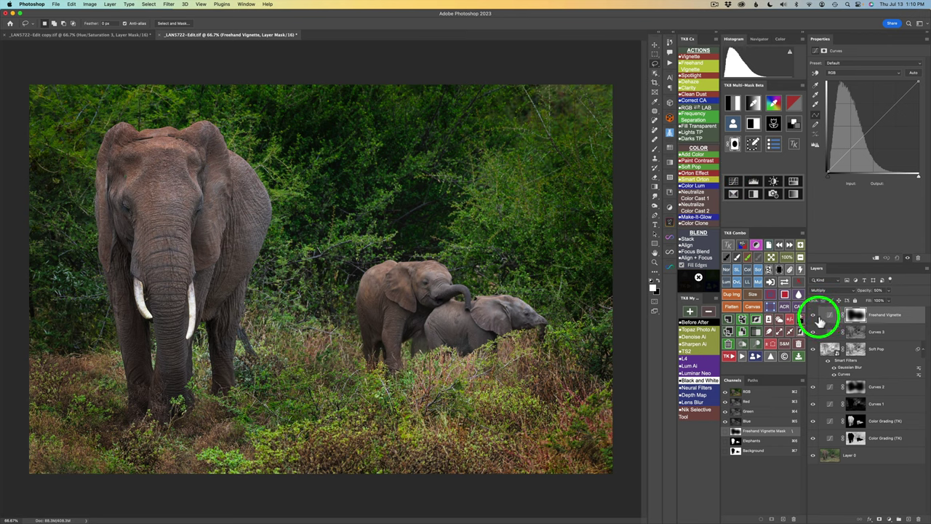
Reduce the Freehand Vignette layer's opacity to 40% after trying 30%, comparing the image with the vignette hidden and shown.
left_click(813, 316)
left_click(813, 317)
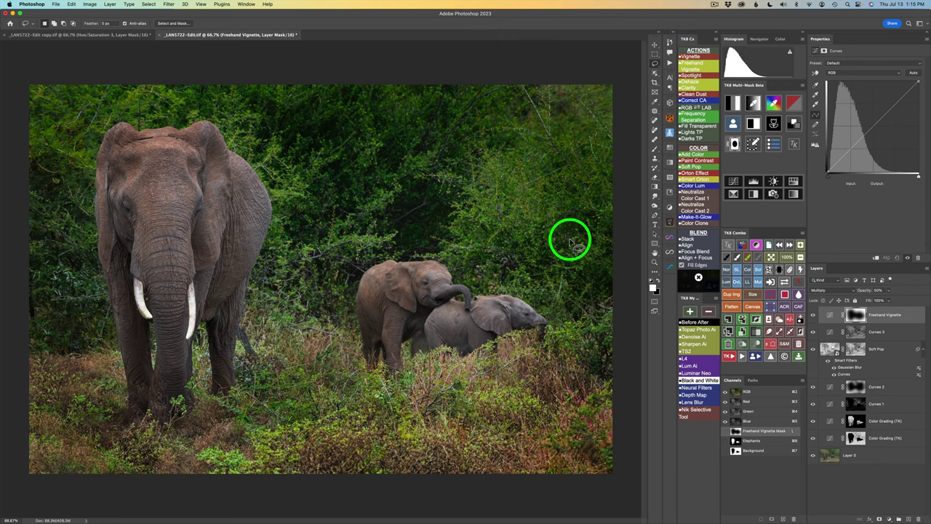
key("4")
key("3")
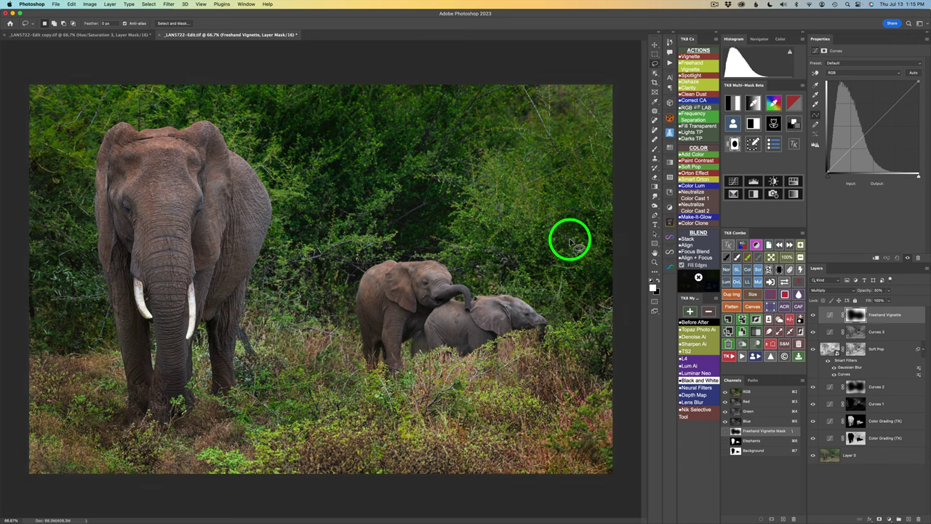
key("4")
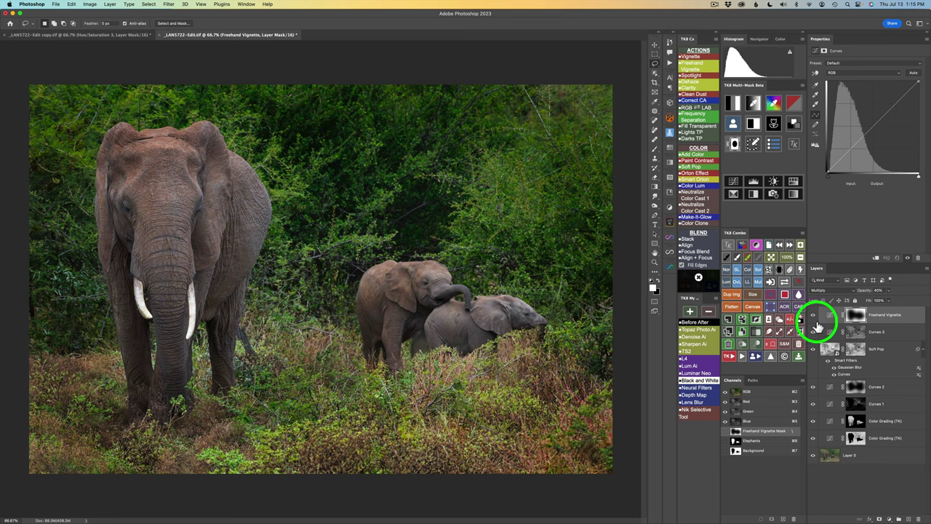
left_click(813, 316)
left_click(813, 315)
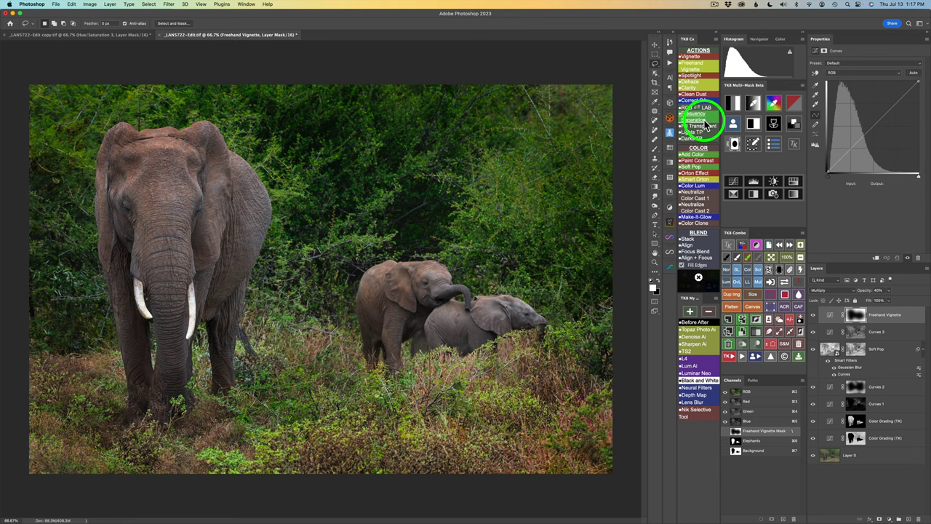
Add a Color Luminosity layer with the Color Lum action and compare the image with it hidden and shown.
left_click(701, 187)
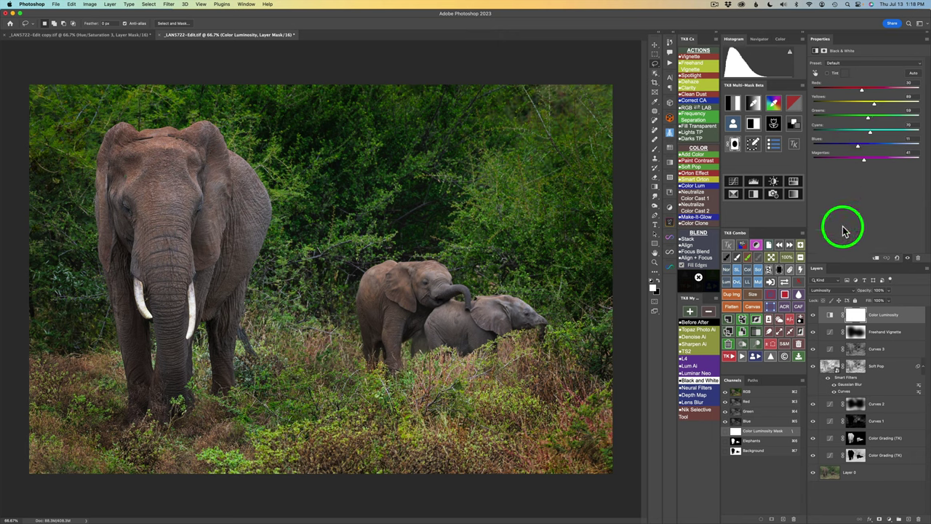
left_click(813, 315)
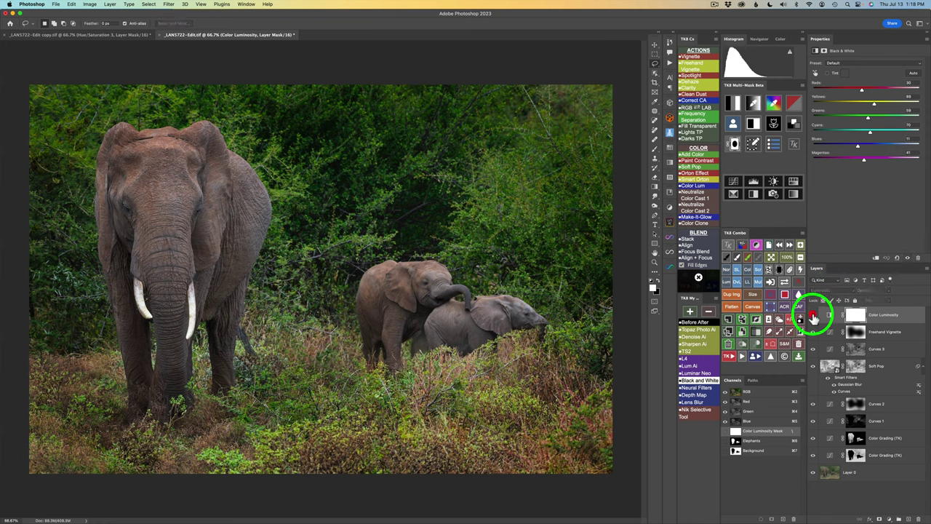
left_click(813, 316)
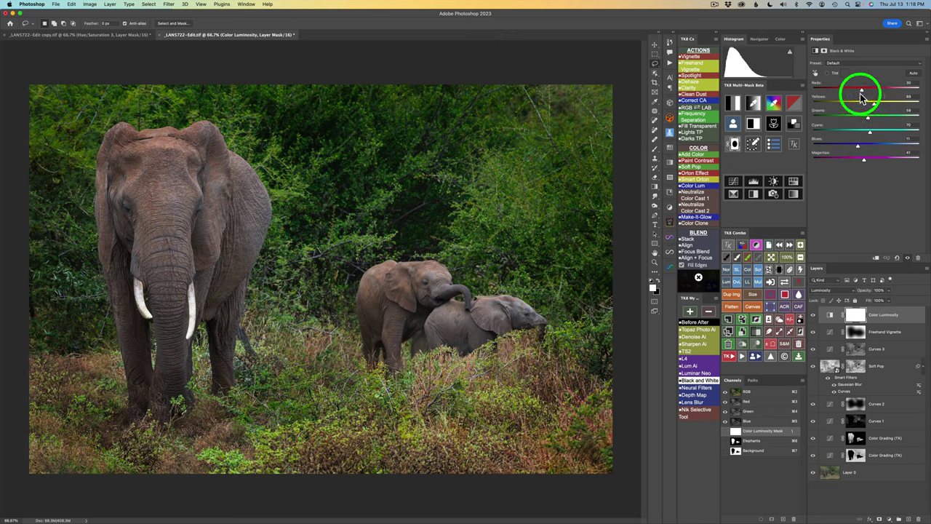
In the Color Luminosity layer, set Reds to 12, Yellows to 63 and Greens to 32, then compare it hidden and shown.
left_click_drag(860, 95, 858, 93)
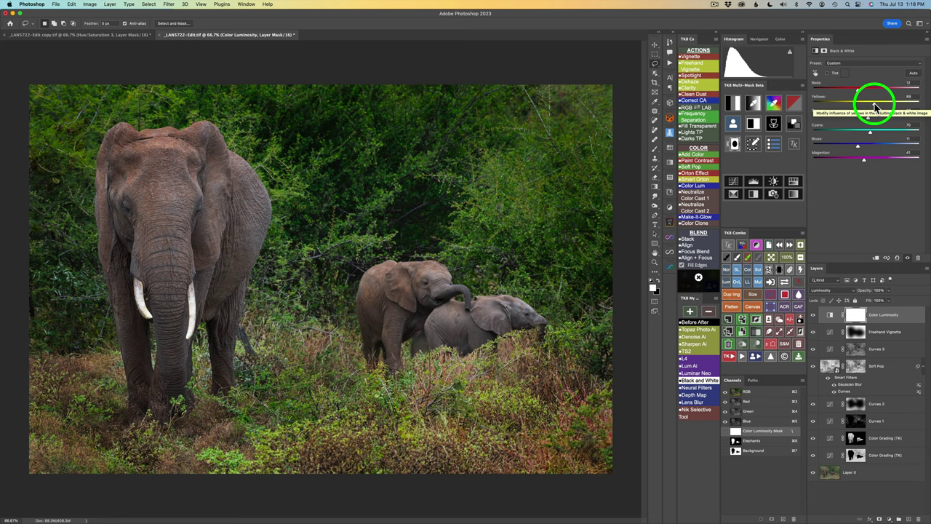
mouse_move(875, 107)
left_mouse_down()
mouse_move(889, 107)
mouse_move(868, 108)
mouse_move(871, 114)
left_mouse_up()
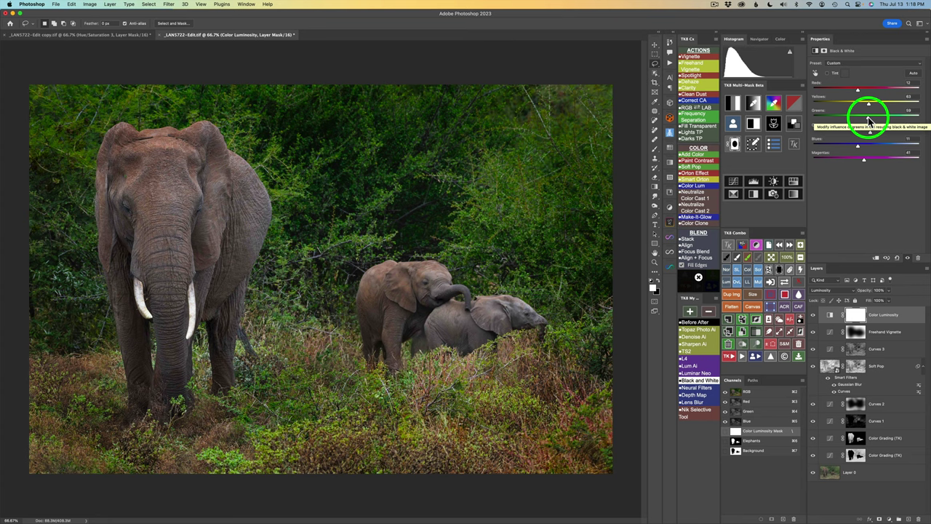
left_click_drag(868, 120, 860, 121)
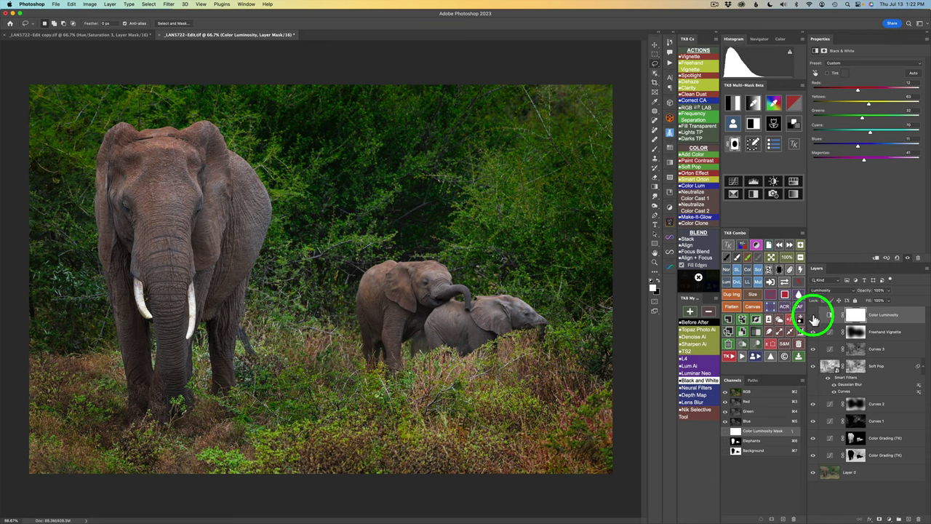
left_click(813, 317)
left_click(813, 318)
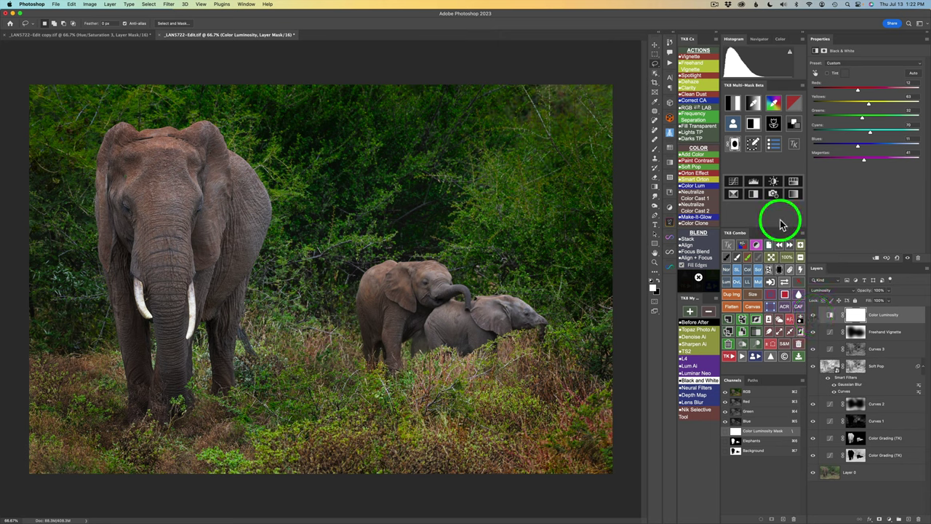
Add a Curves adjustment layer with a black mask above Color Luminosity and set its blend mode to Screen.
left_click(735, 183)
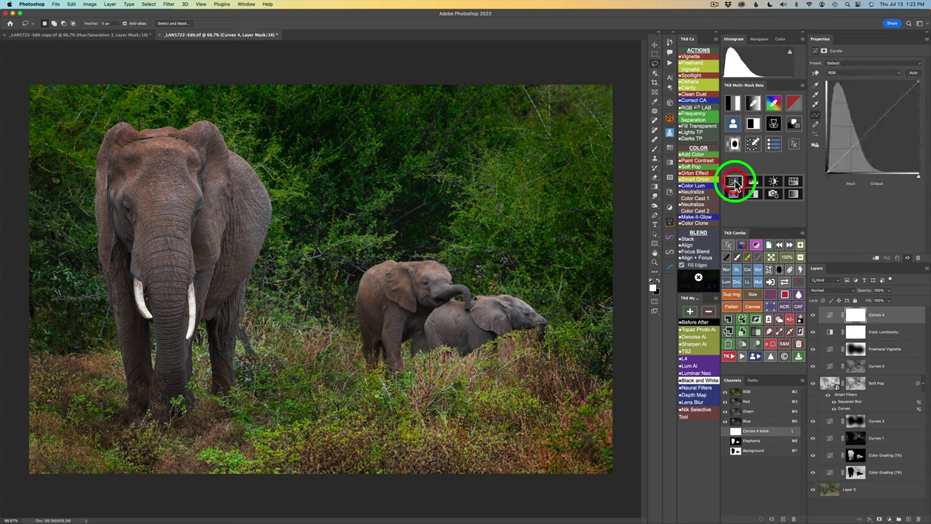
left_click(772, 257)
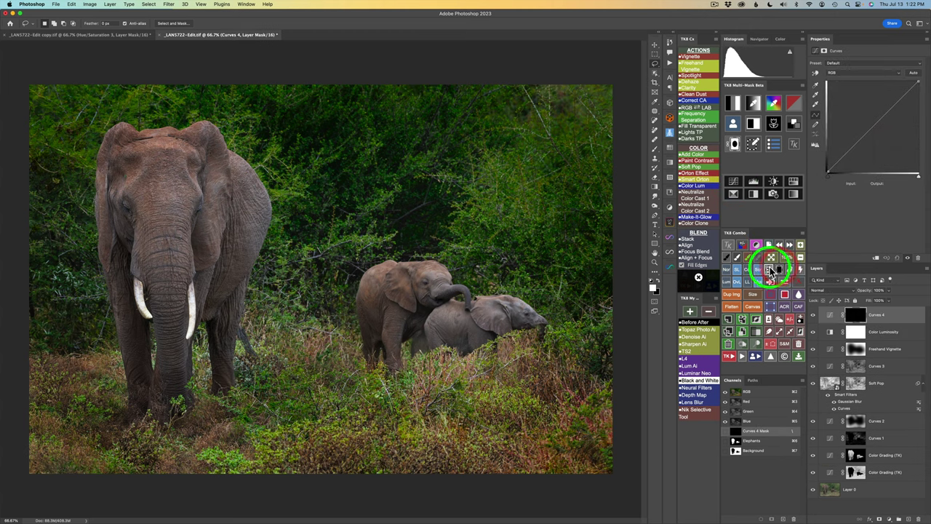
left_click(759, 269)
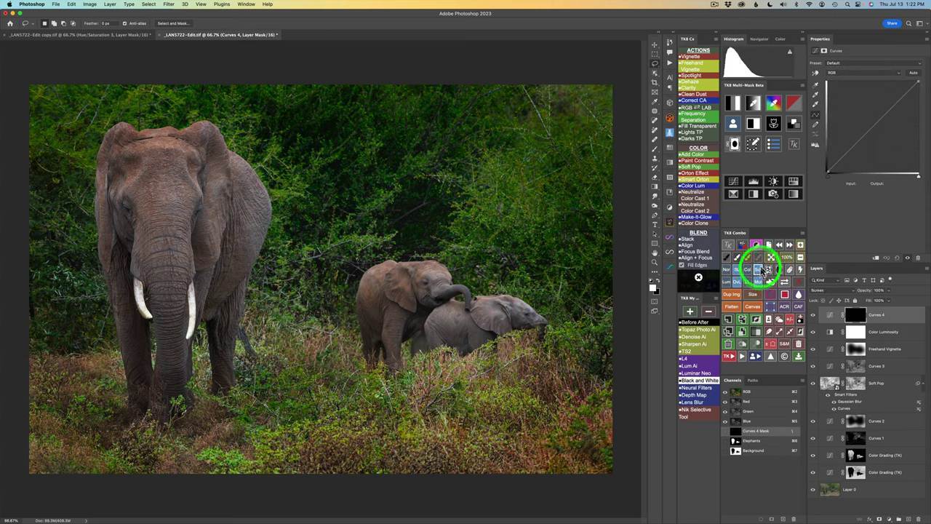
Apply a Midtones 1 luminosity mask to the Curves 4 layer in layer mask mode after trying Midtones 2 and 3.
left_click(734, 147)
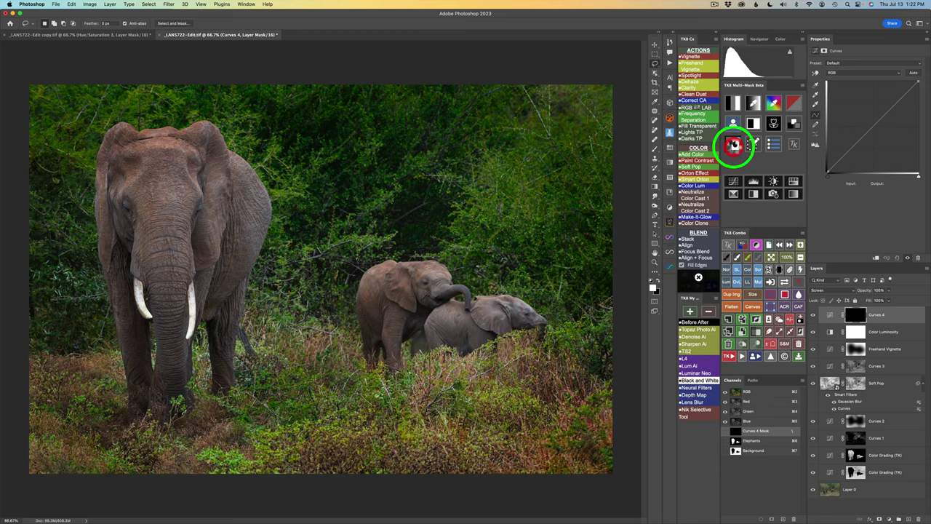
left_click(749, 158)
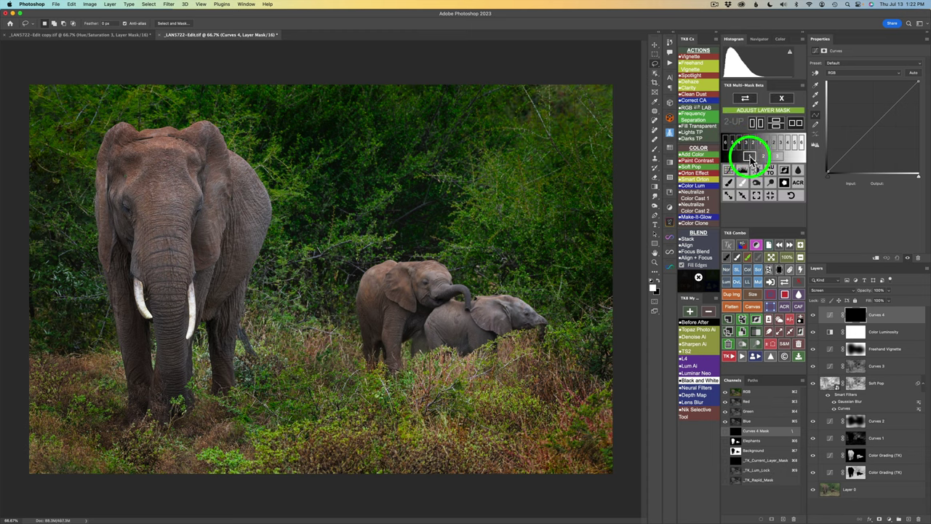
left_click(752, 157)
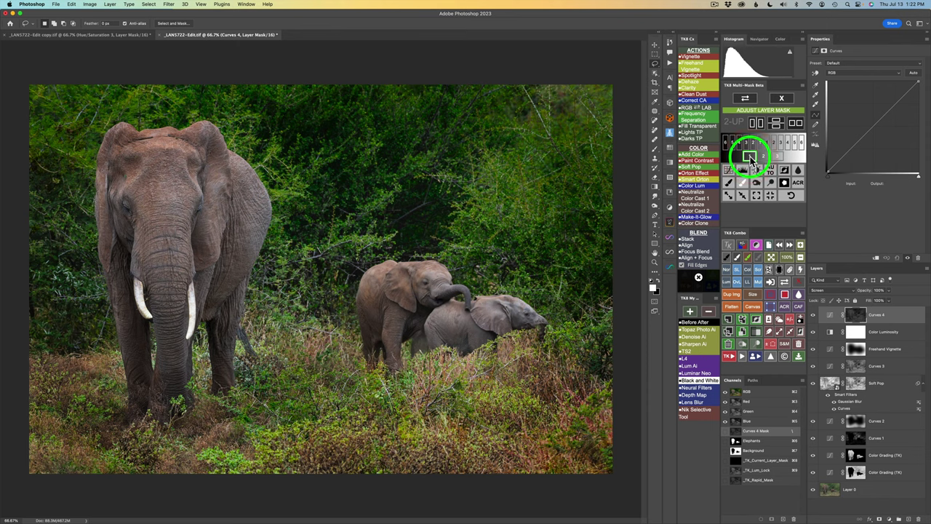
left_click(764, 157)
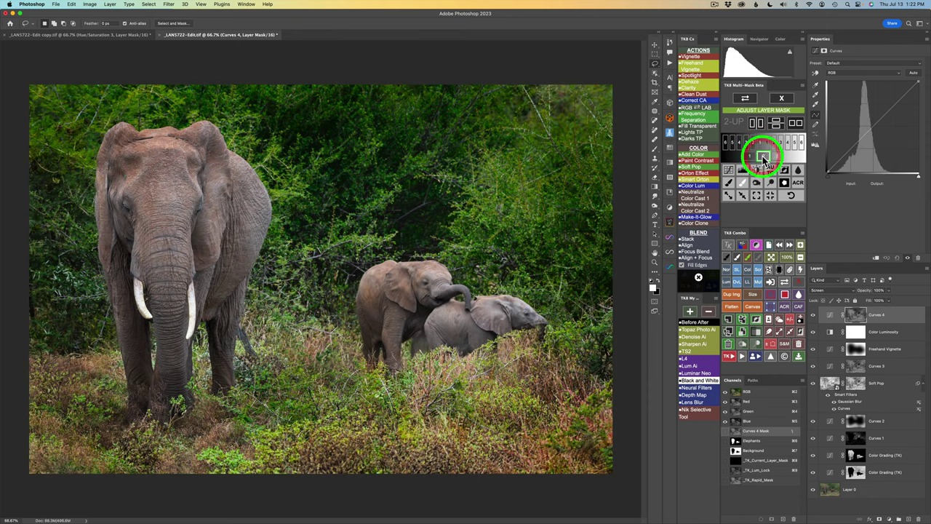
left_click(782, 159)
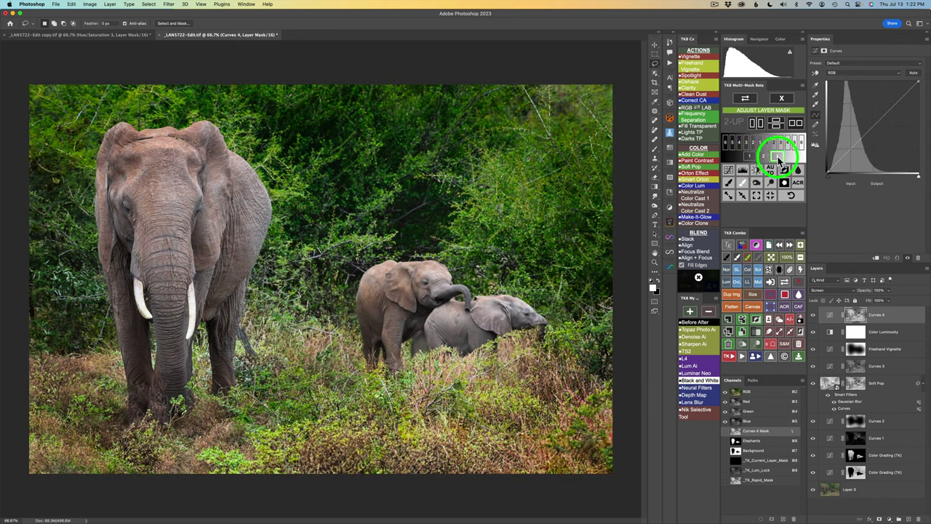
left_click(753, 158)
left_click(752, 158)
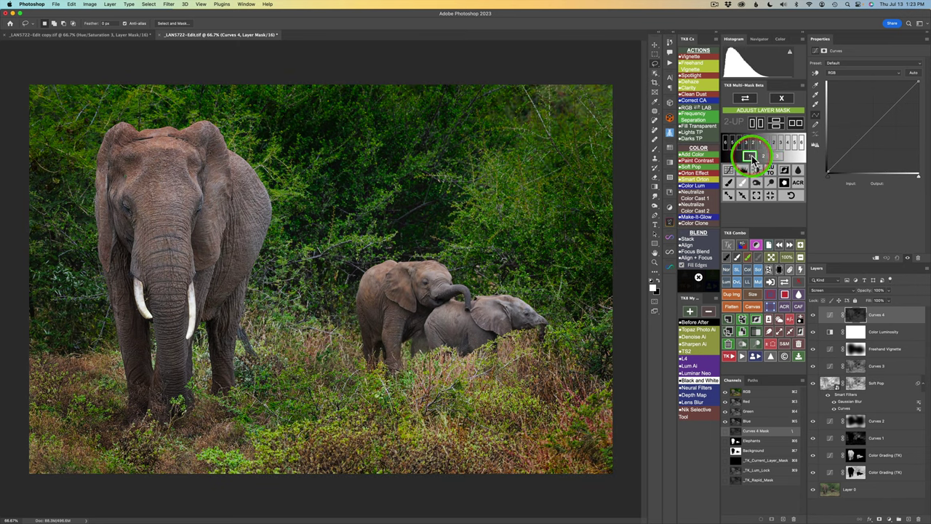
Compare the image with Curves 4 hidden and shown, and the original photo against the full edit using Before After.
left_click(814, 317)
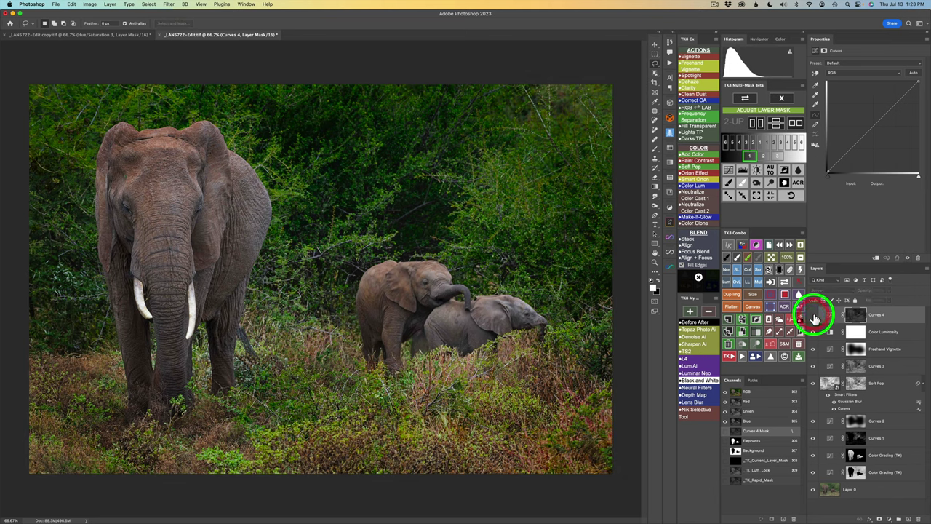
left_click(814, 316)
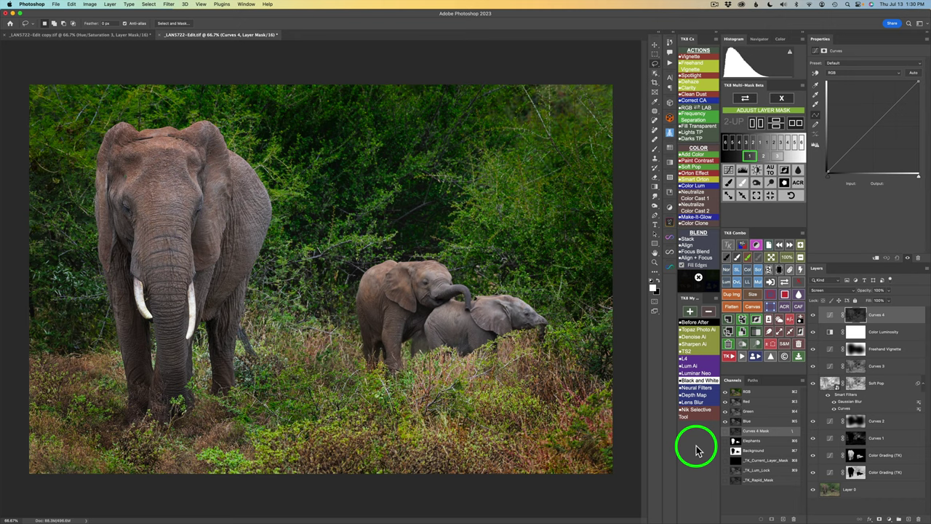
left_click(694, 321)
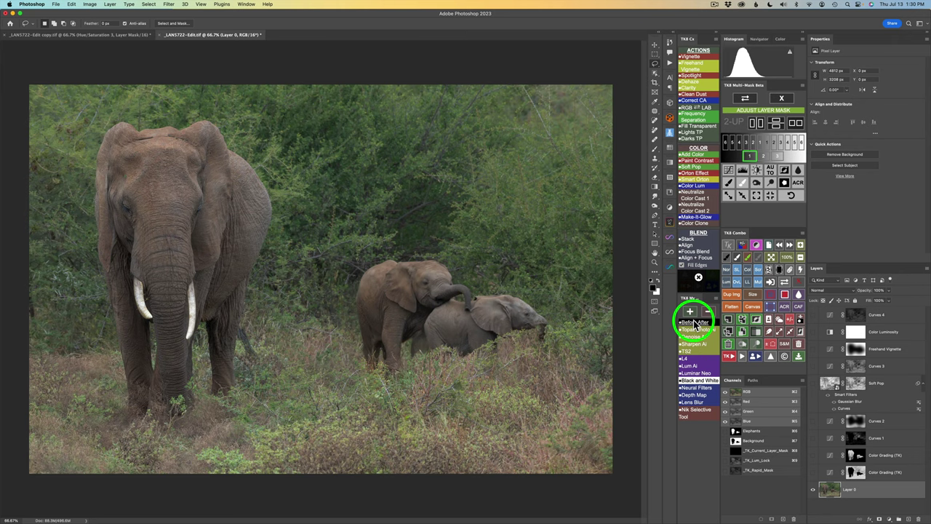
left_click(694, 321)
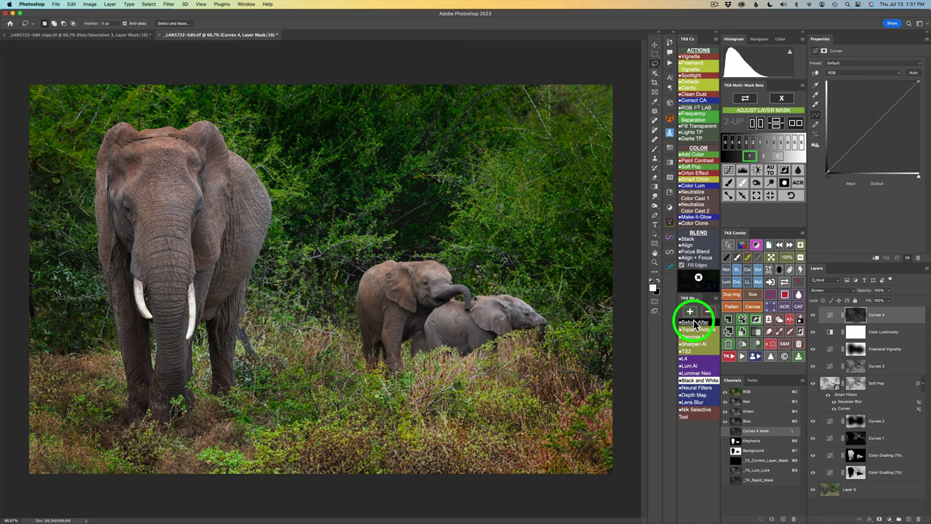
Exit layer mask mode and generate a Saturation 1 mask of the image with the vibrance and saturation masks.
left_click(784, 103)
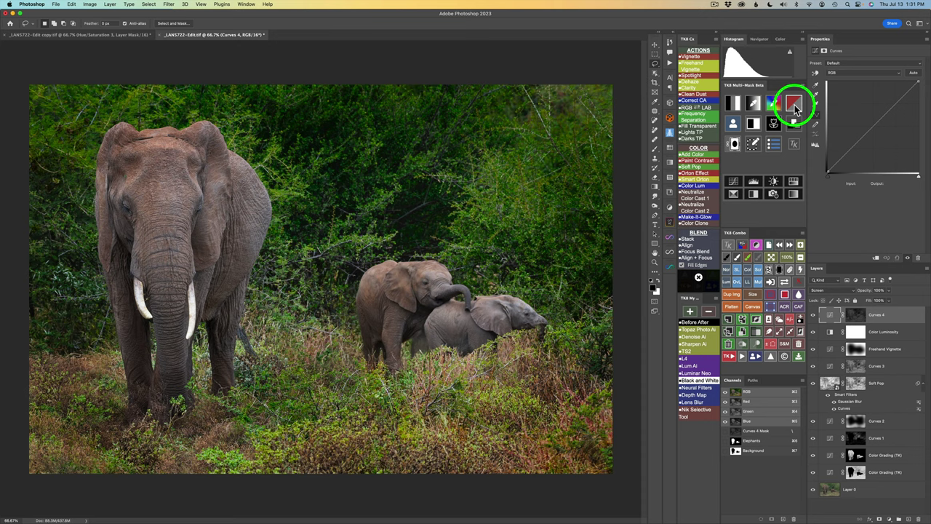
left_click(795, 104)
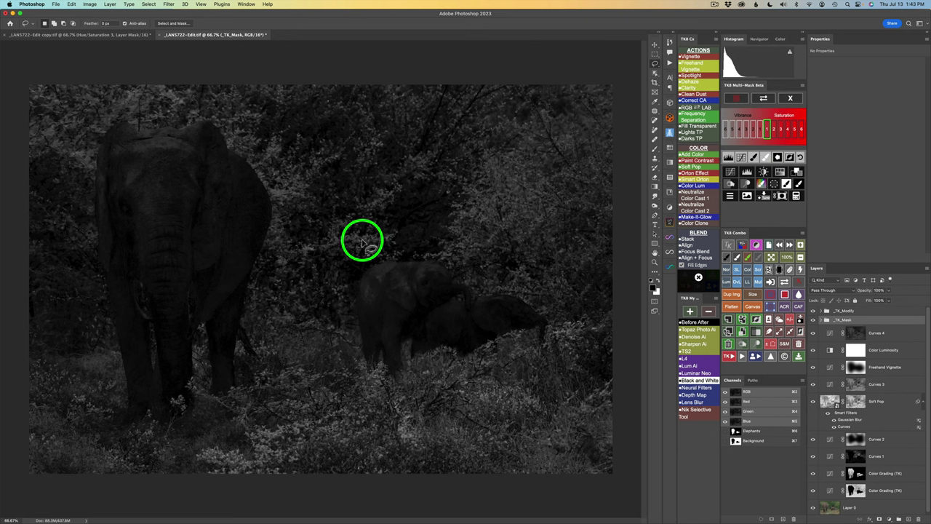
Brighten the Saturation 1 mask with a Levels modification, setting the midtone value to 1.43.
left_click(730, 160)
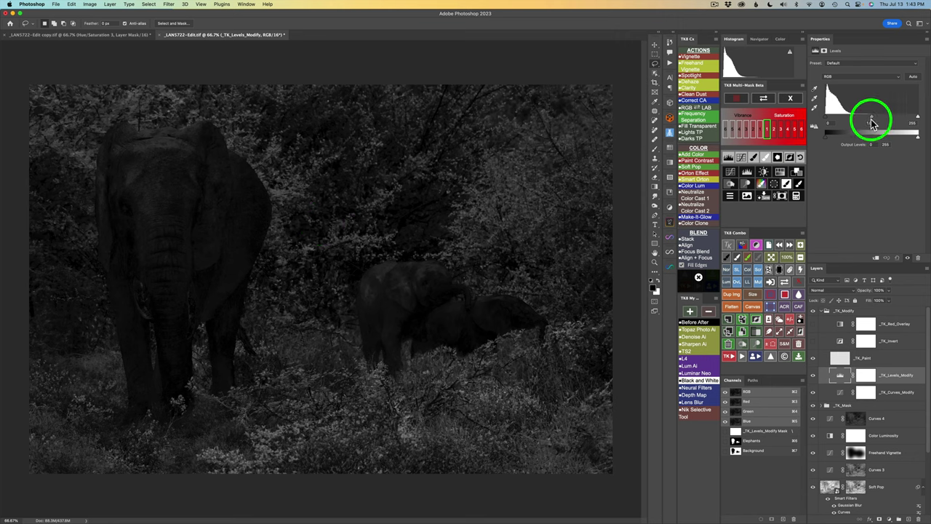
left_click_drag(865, 120, 859, 121)
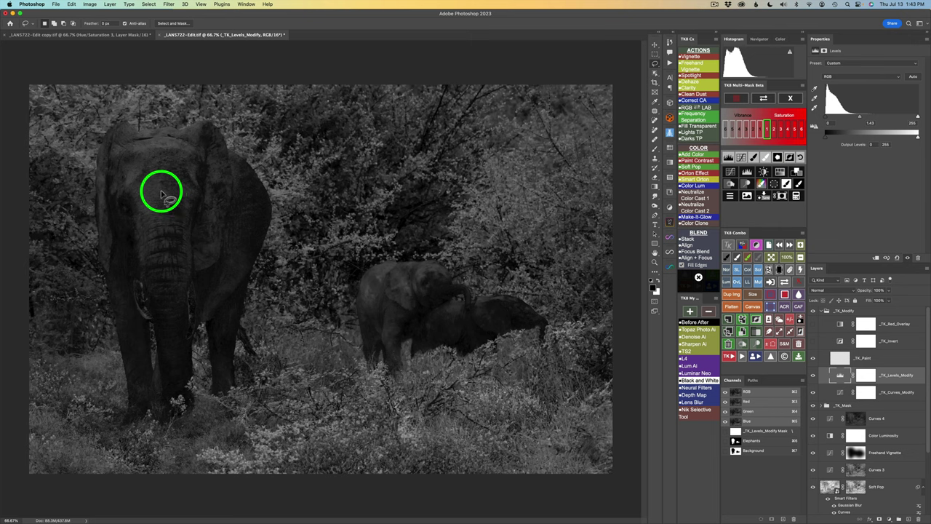
Output the modified mask to a new Hue/Saturation adjustment layer and set its Saturation to -37.
left_click(783, 177)
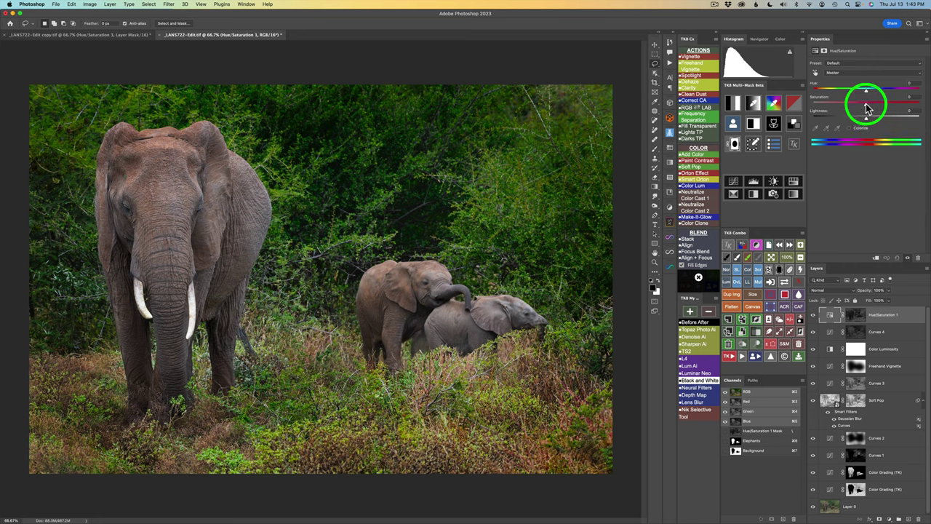
left_click_drag(865, 104, 842, 104)
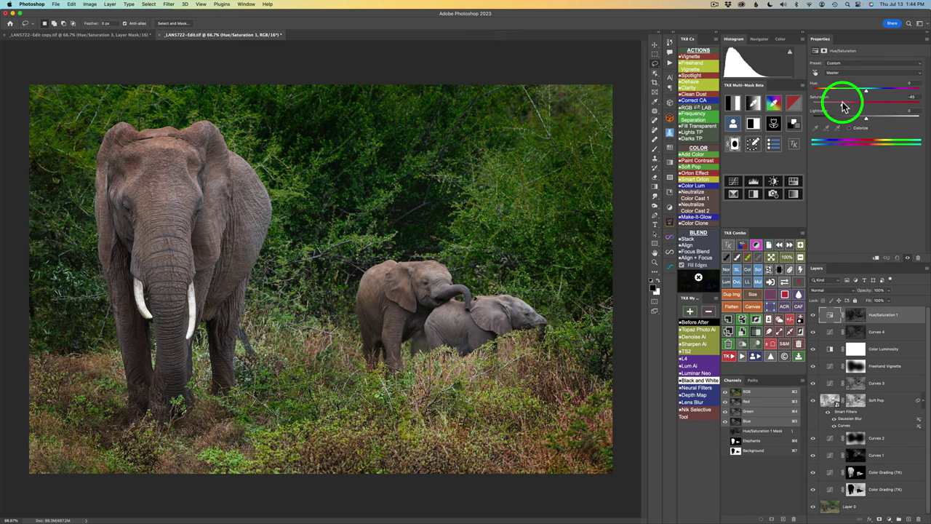
mouse_move(842, 105)
left_mouse_down()
mouse_move(773, 95)
mouse_move(845, 107)
left_mouse_up()
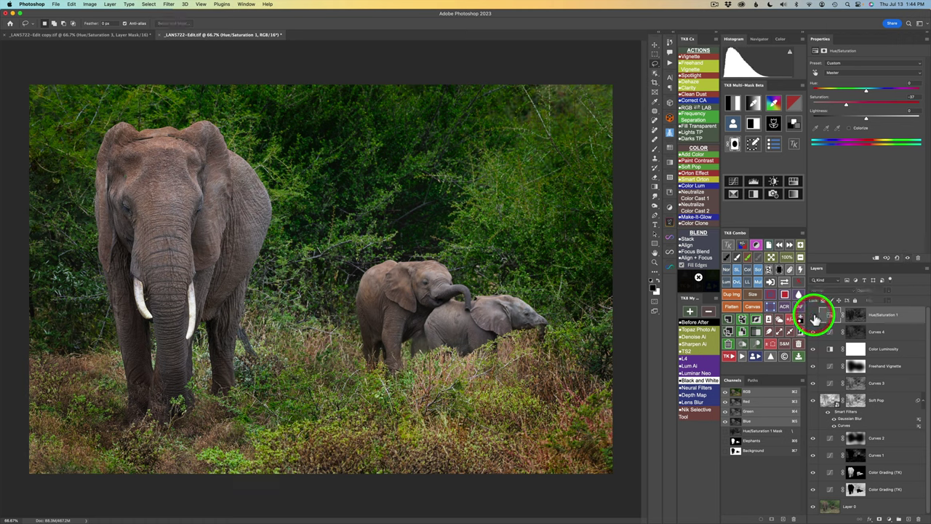
Compare the image with and without the Hue/Saturation layer, and the original photo against the full edit using Before After.
left_click(814, 318)
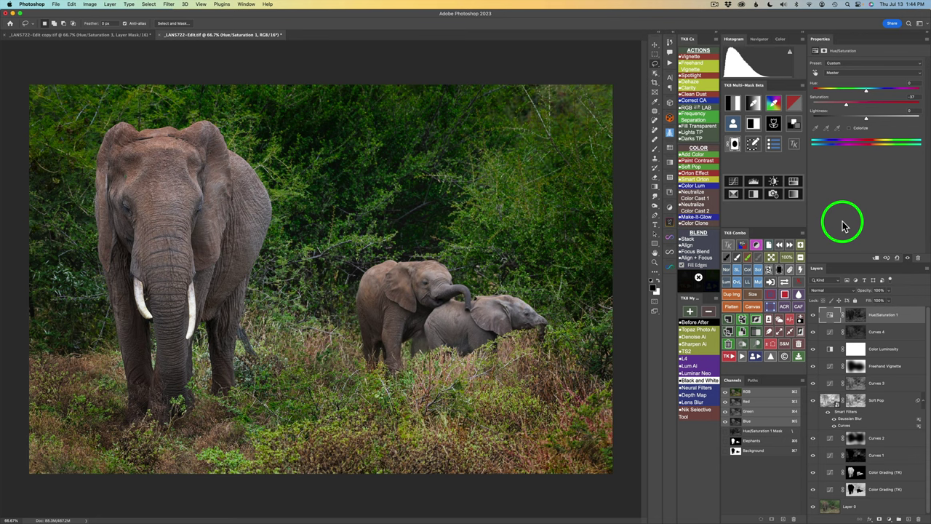
left_click(696, 322)
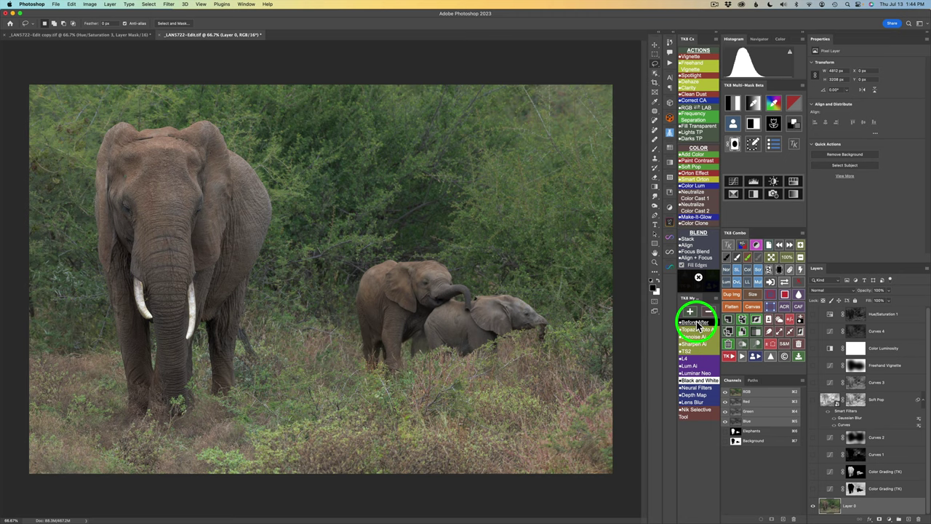
left_click(696, 323)
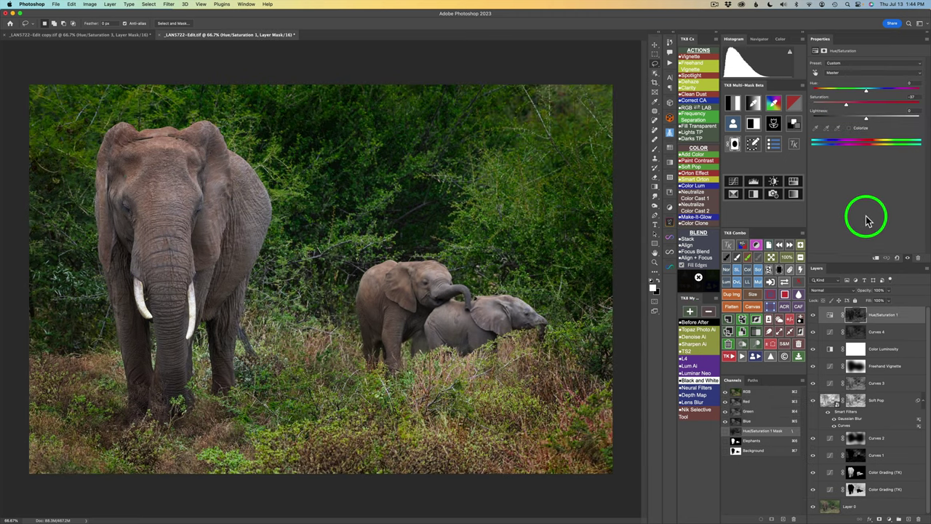